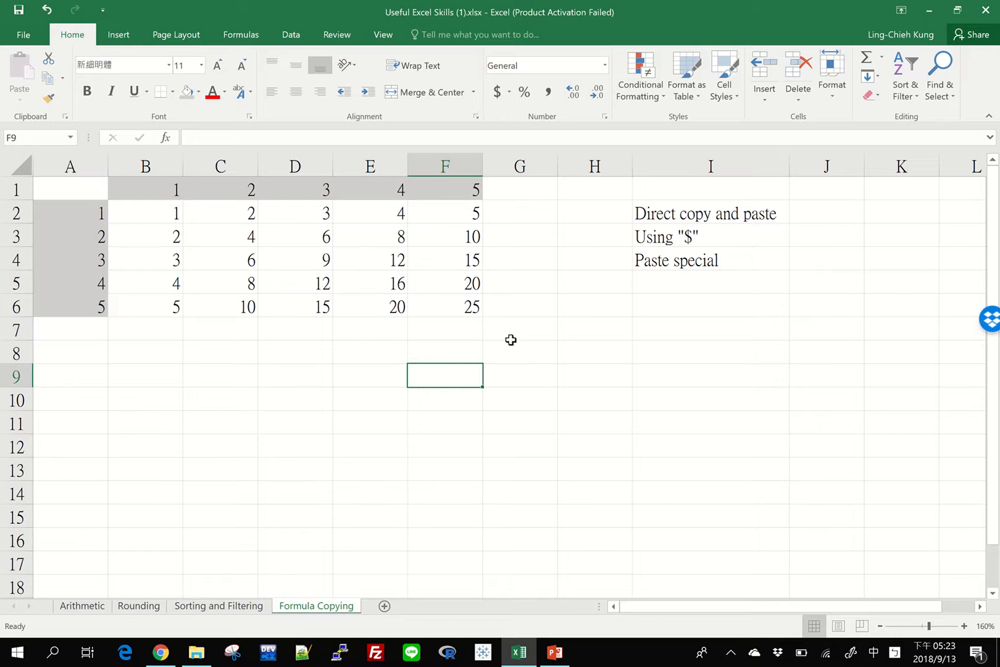
pyautogui.moveTo(511, 336); pyautogui.dragTo(3, 61)
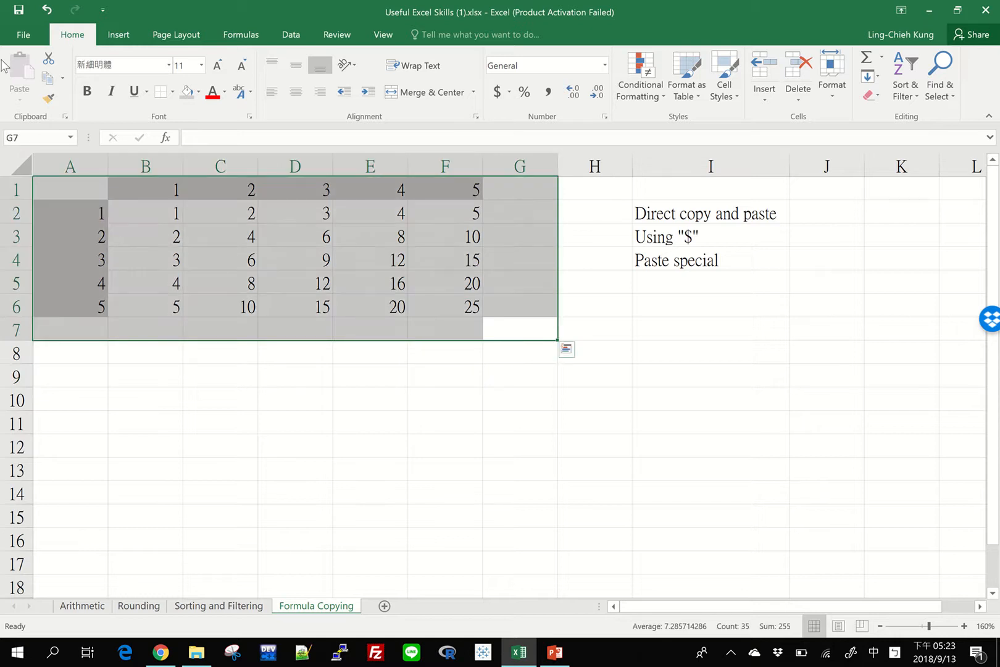
pyautogui.click(218, 405)
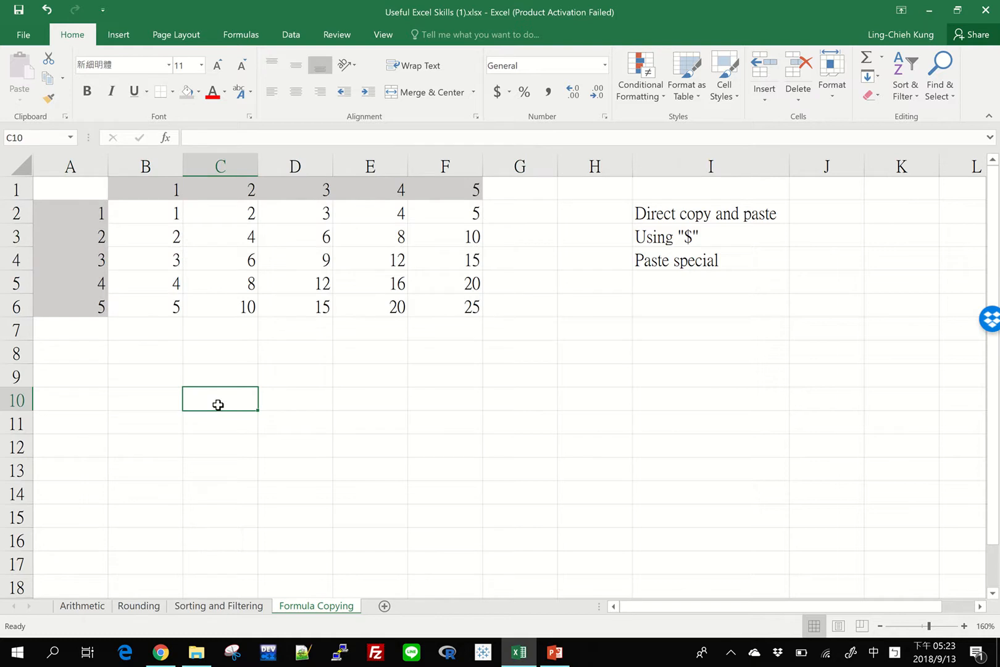
pyautogui.click(66, 256)
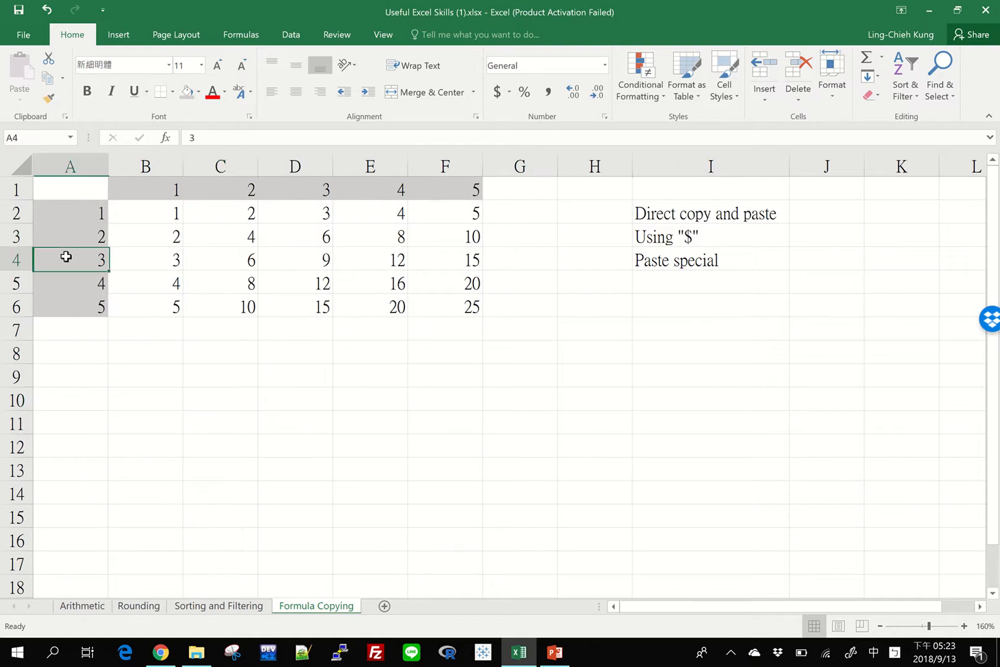
pyautogui.click(294, 192)
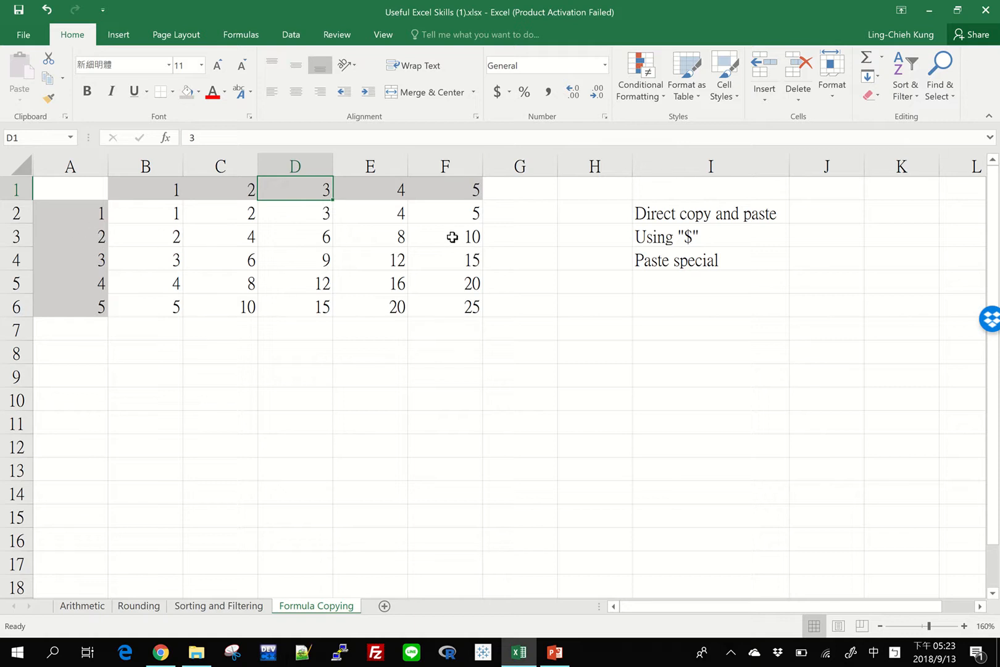
pyautogui.click(283, 482)
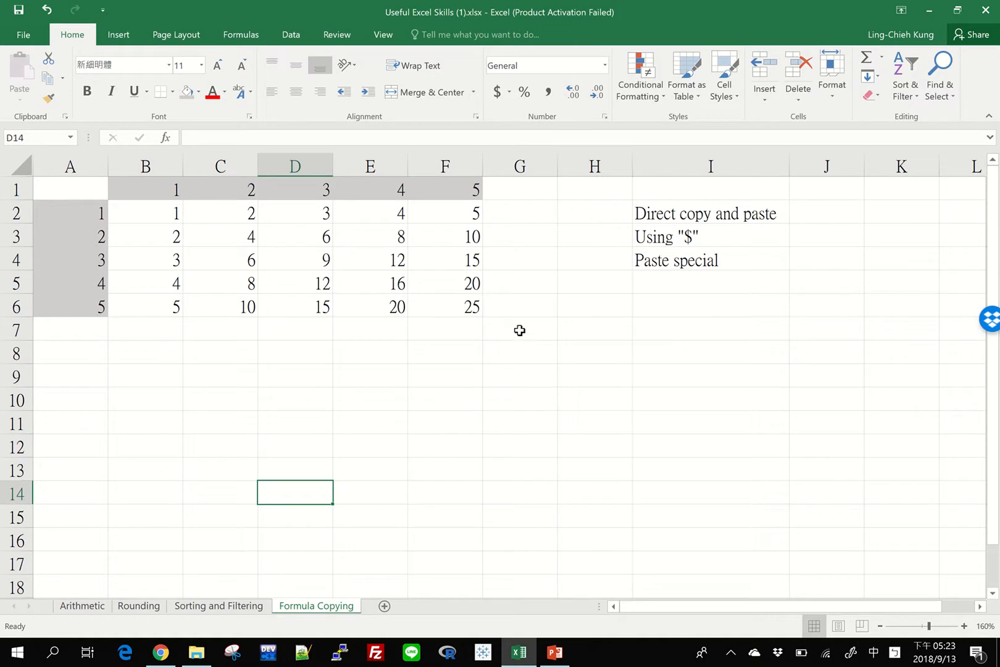
# Step: Clear the multiplication table's products from the range B2:G7 and select cell B2
pyautogui.moveTo(520, 330); pyautogui.dragTo(160, 219)
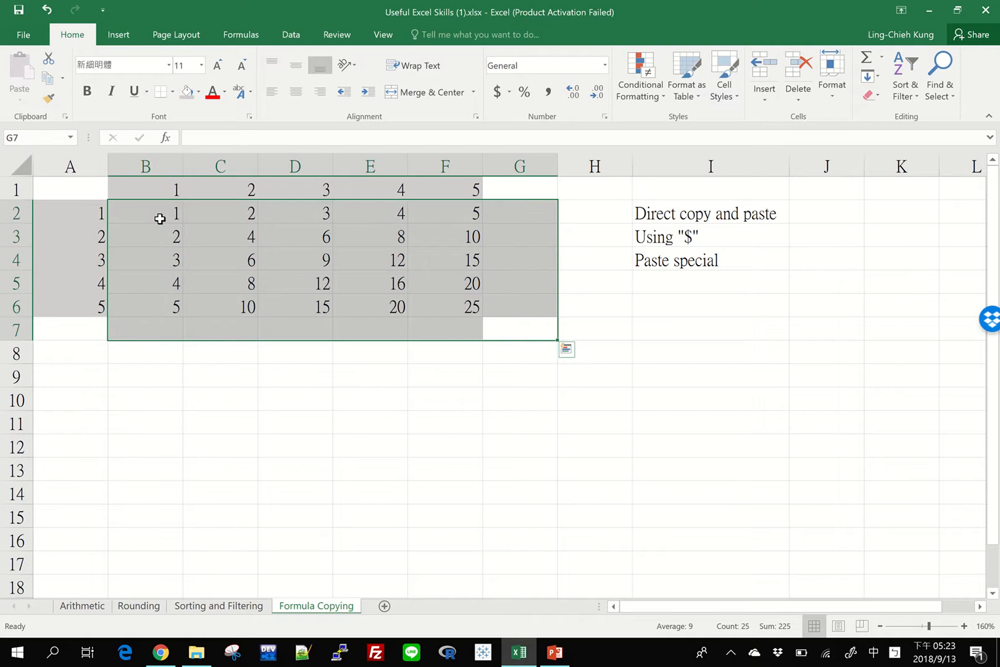
pyautogui.press('Delete')
pyautogui.click(160, 218)
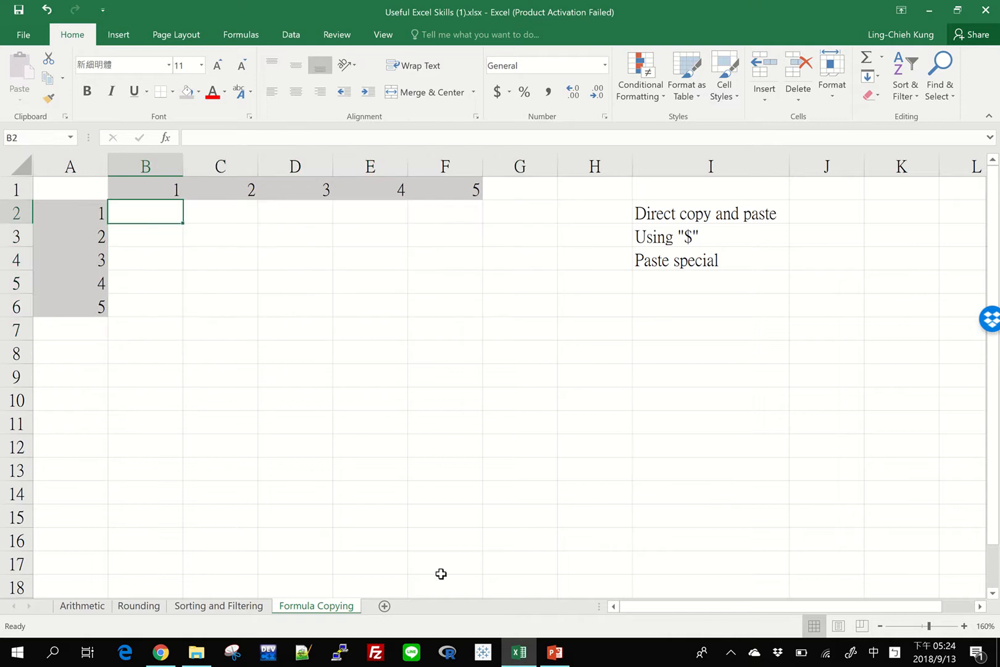
# Step: Enter the formula =A2*B1 in cell B2 to multiply the row header by the column header
pyautogui.press('shift')
pyautogui.write('=')
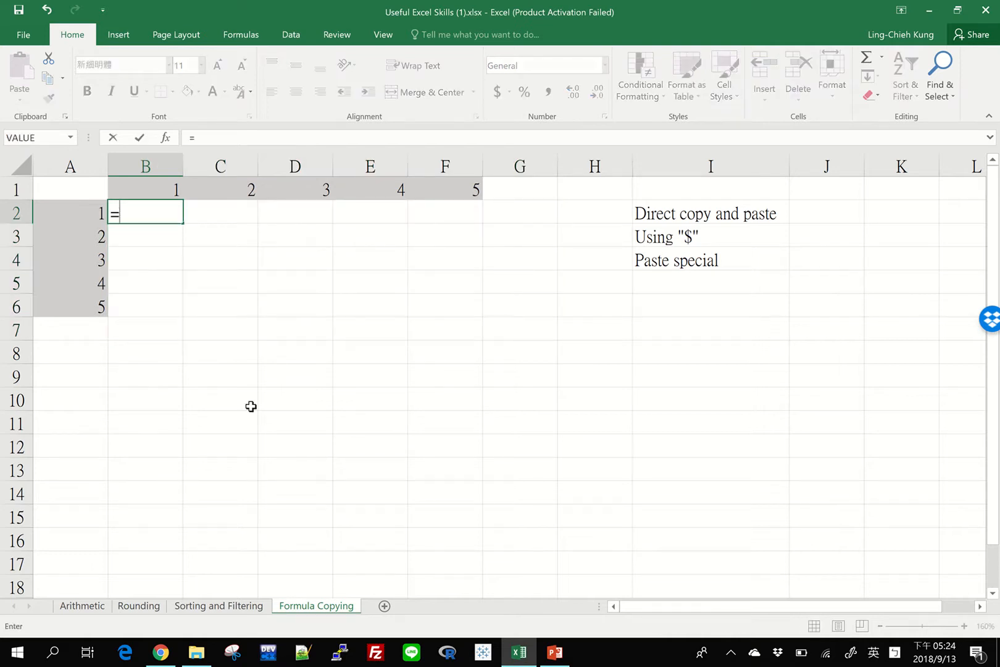
pyautogui.press('Left')
pyautogui.write('*')
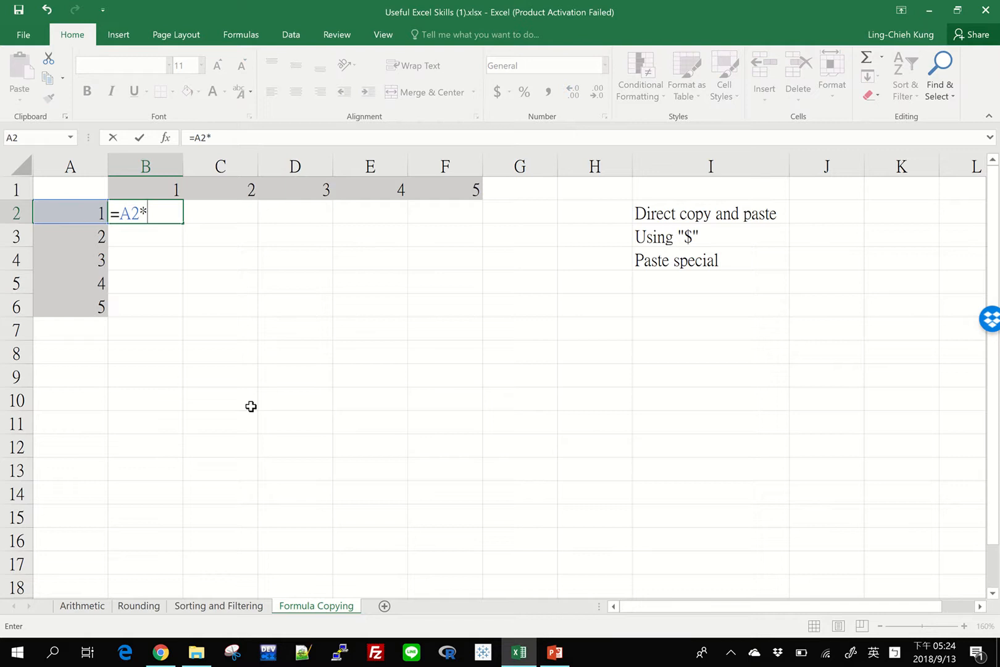
pyautogui.press('Up')
pyautogui.press('Return')
# Step: Enter the formula =A2*C1 in cell C2 by referencing its row and column headers
pyautogui.press('Right')
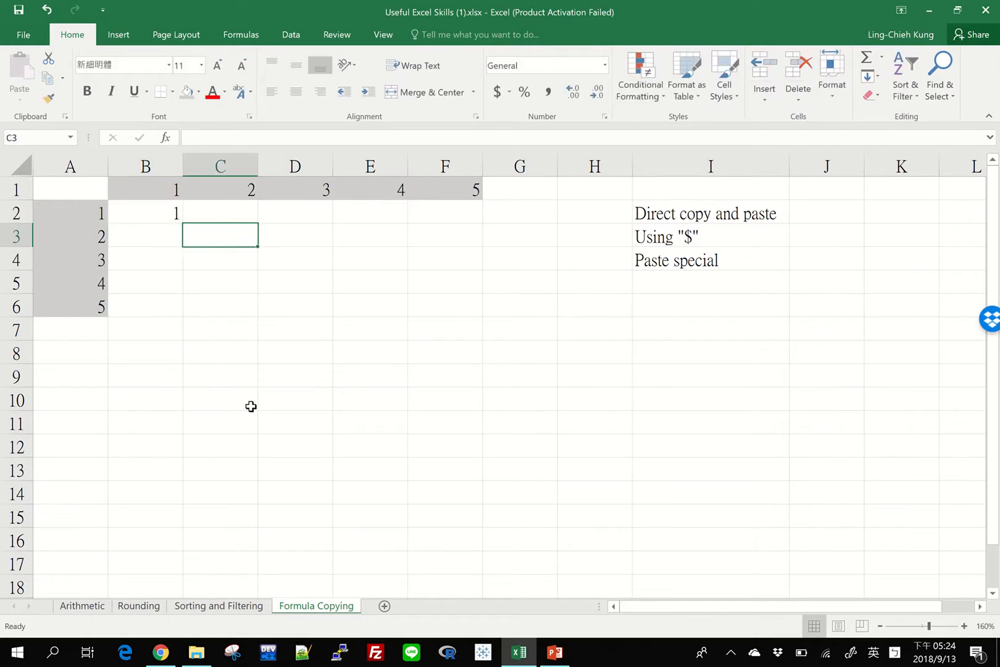
pyautogui.press('Up')
pyautogui.write('=')
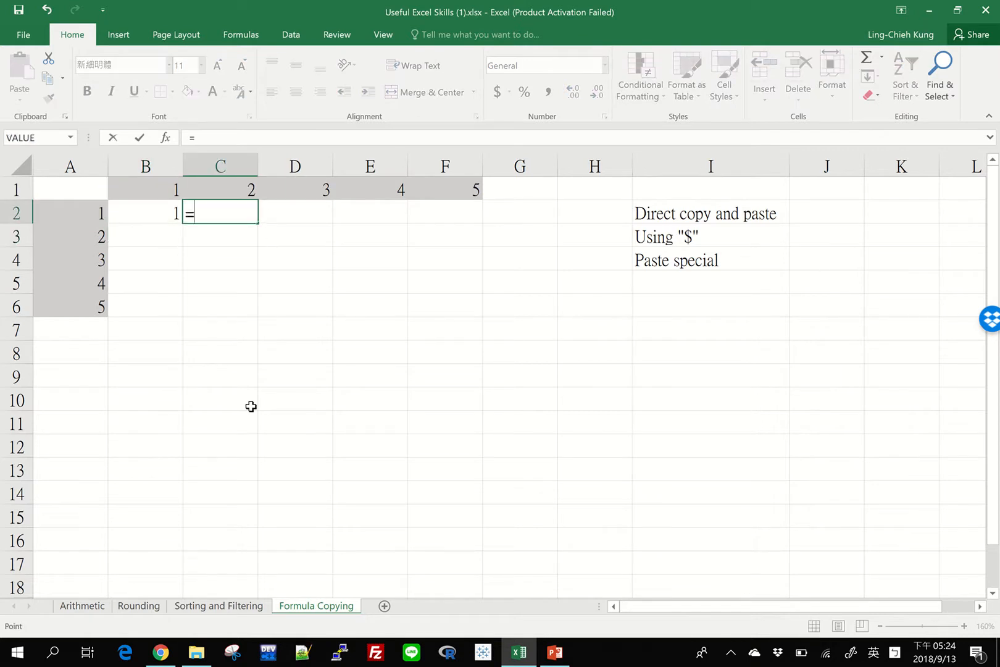
pyautogui.press('Left')
pyautogui.press('Left')
pyautogui.write('*')
pyautogui.press('Left')
pyautogui.press('Up')
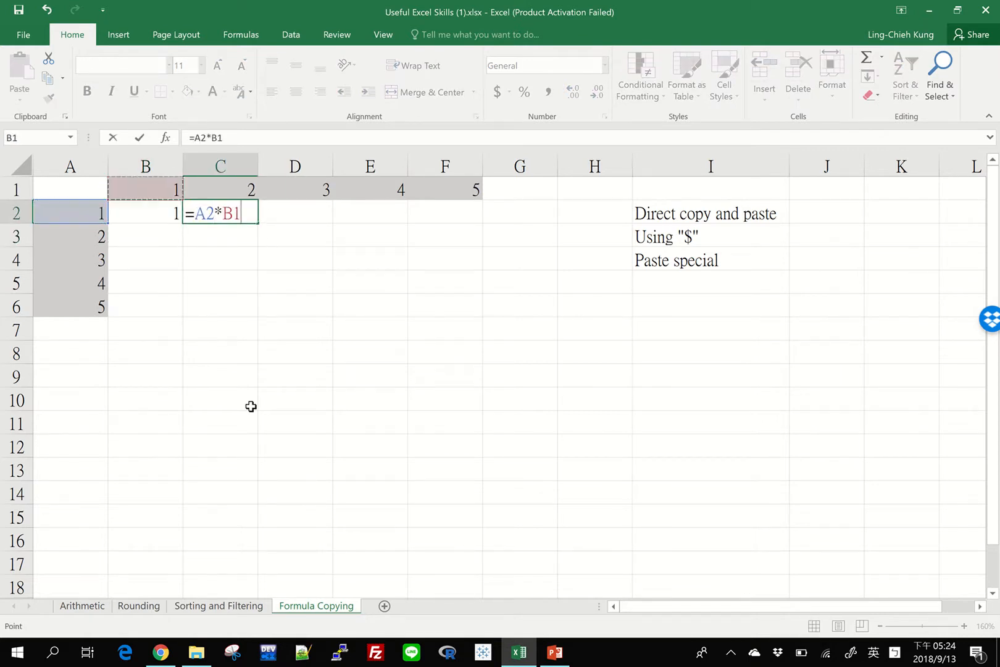
pyautogui.press('Right')
pyautogui.press('Return')
pyautogui.press('Right')
pyautogui.press('Down')
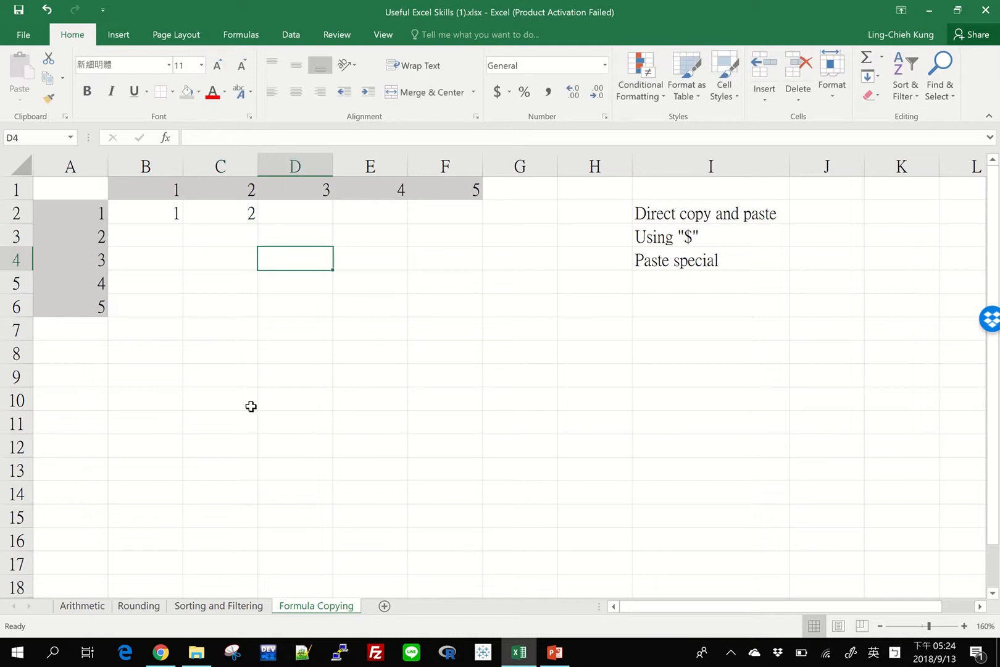
pyautogui.press('Right')
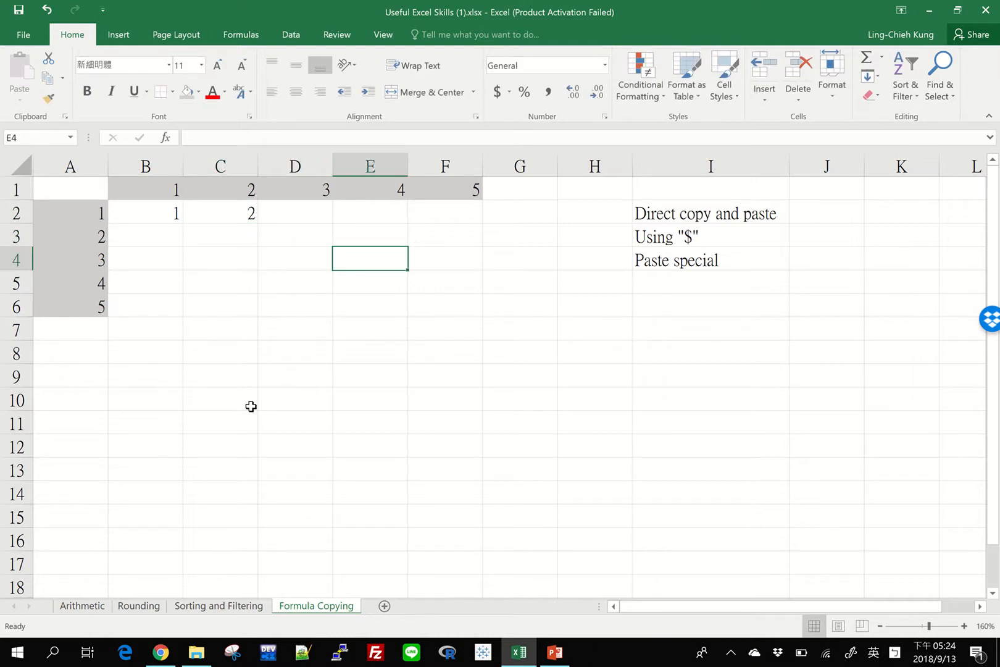
pyautogui.press('Up')
pyautogui.press('Up')
pyautogui.press('Left')
pyautogui.press('Left')
pyautogui.press('Right')
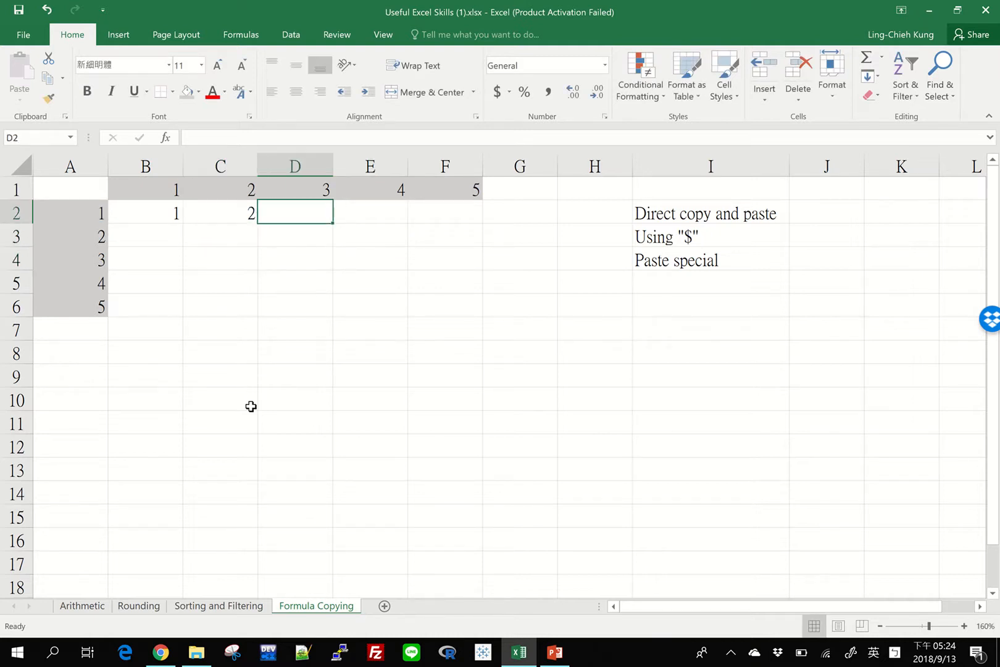
pyautogui.press('Right')
pyautogui.press('Right')
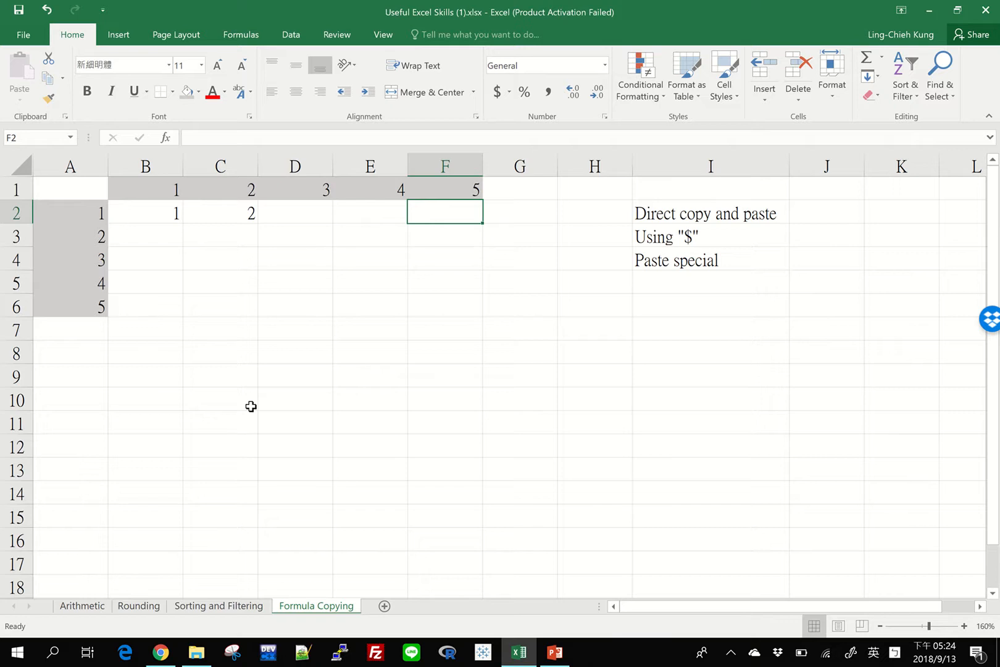
# Step: Clear the manually entered formula from cell C2
pyautogui.press('Left')
pyautogui.press('Left')
pyautogui.press('Left')
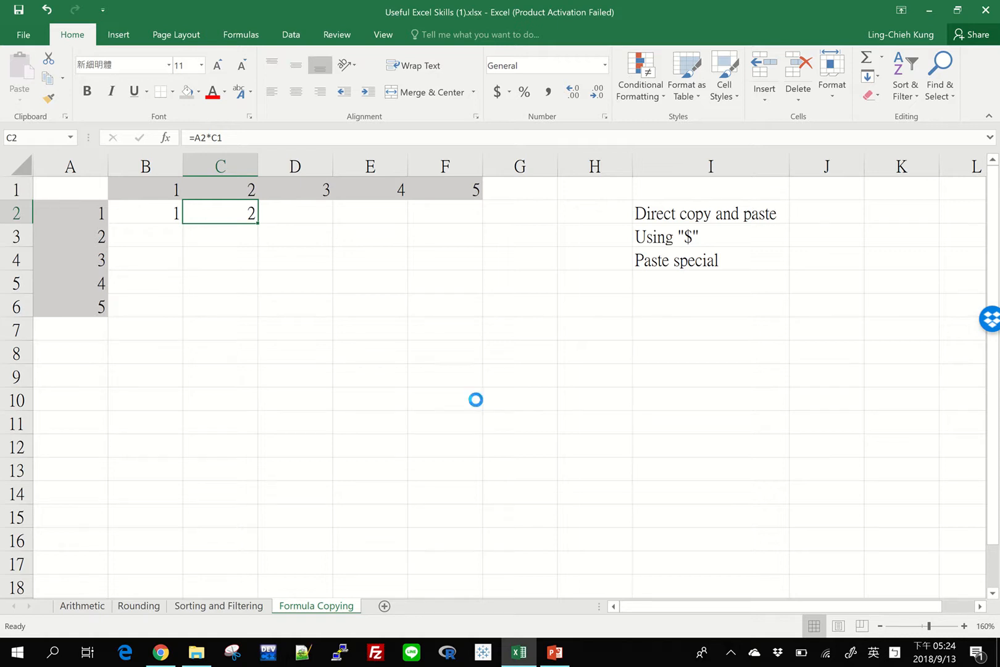
pyautogui.press('Delete')
# Step: Copy the formula in cell B2 and paste it into the neighbouring cell C2
pyautogui.press('Left')
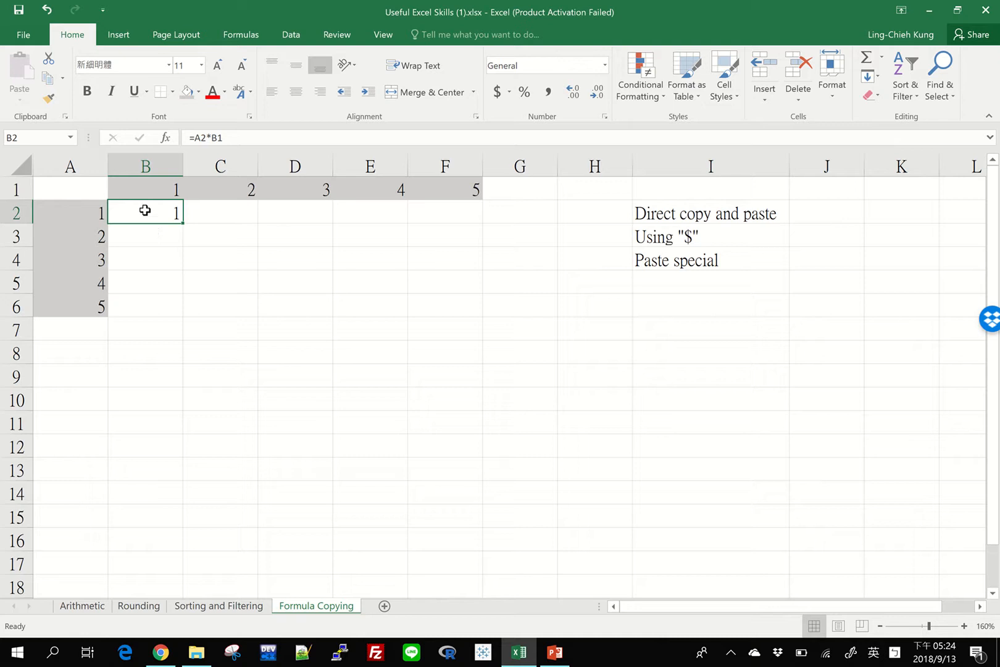
pyautogui.hotkey('ctrl', 'c')
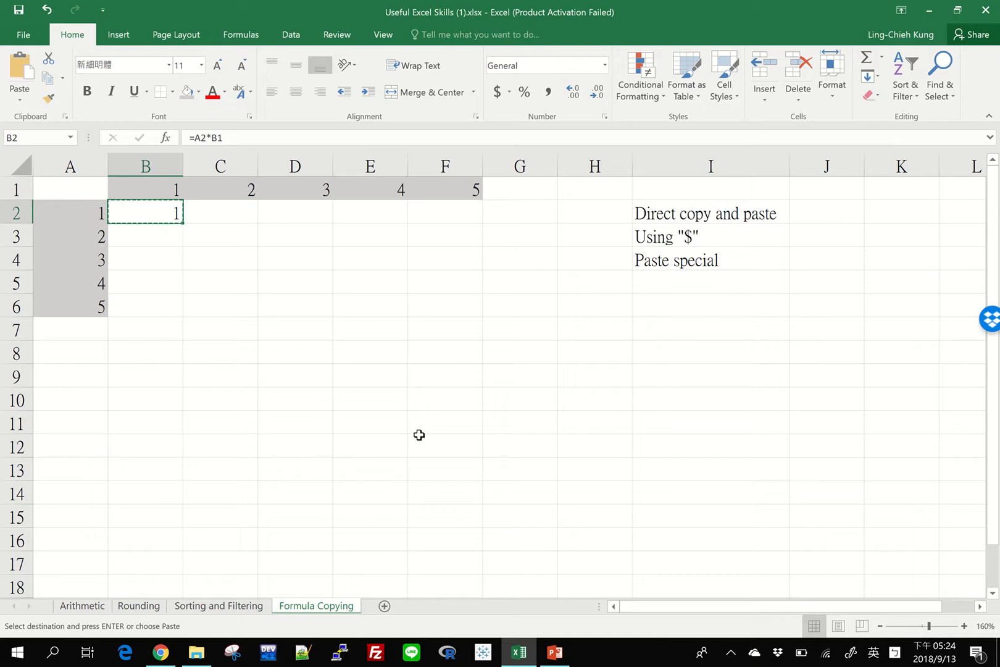
pyautogui.click(232, 211)
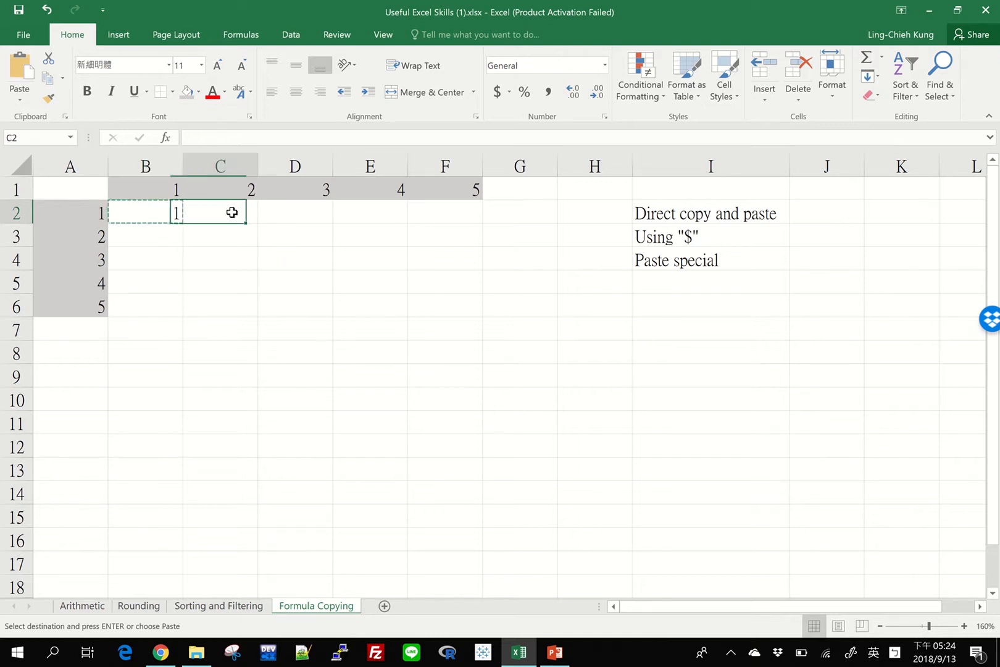
pyautogui.hotkey('ctrl', 'v')
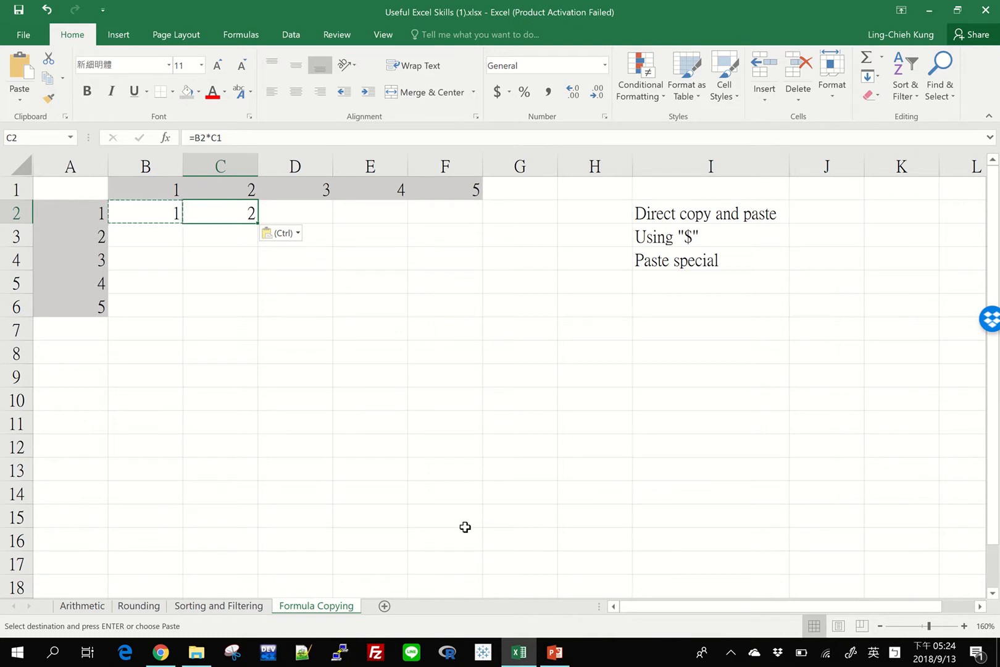
# Step: Compare the cell references in the formulas of B2 and C2, and check the header cells A2 and C1
pyautogui.press('Left')
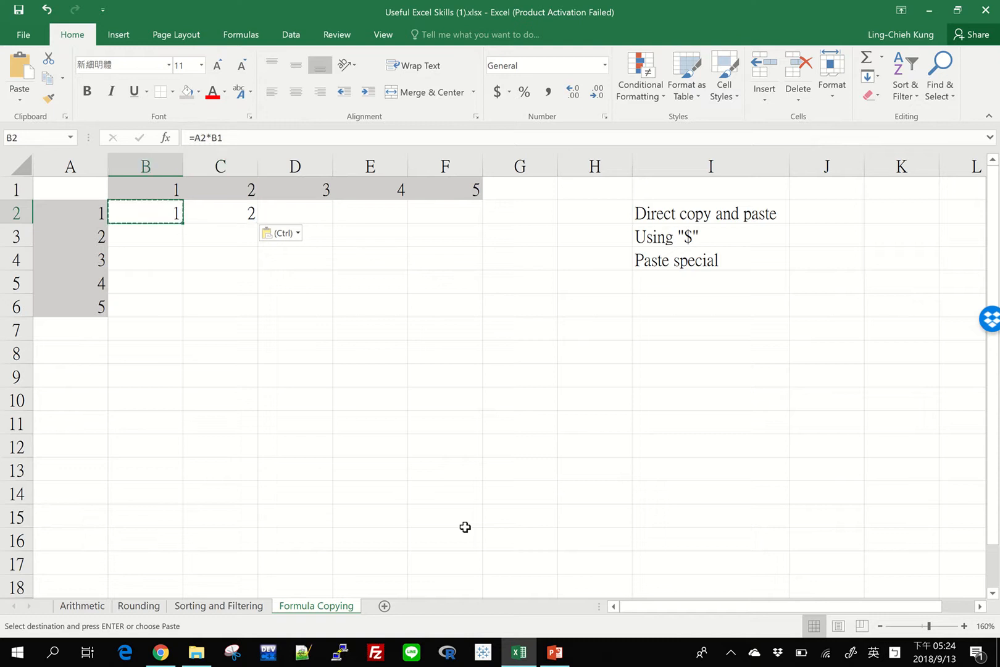
pyautogui.press('F2')
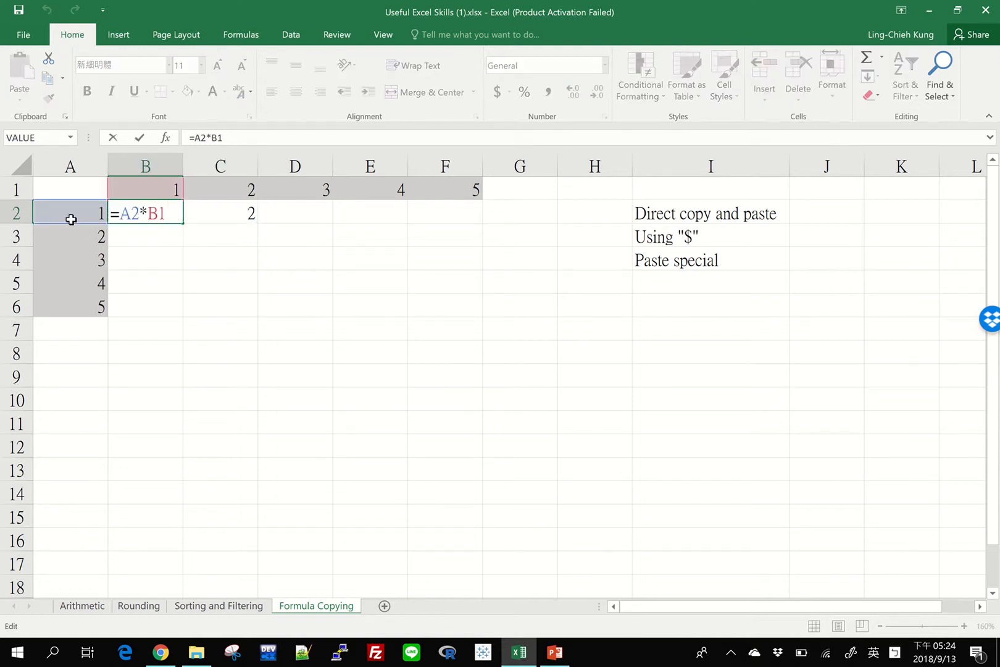
pyautogui.press('Escape')
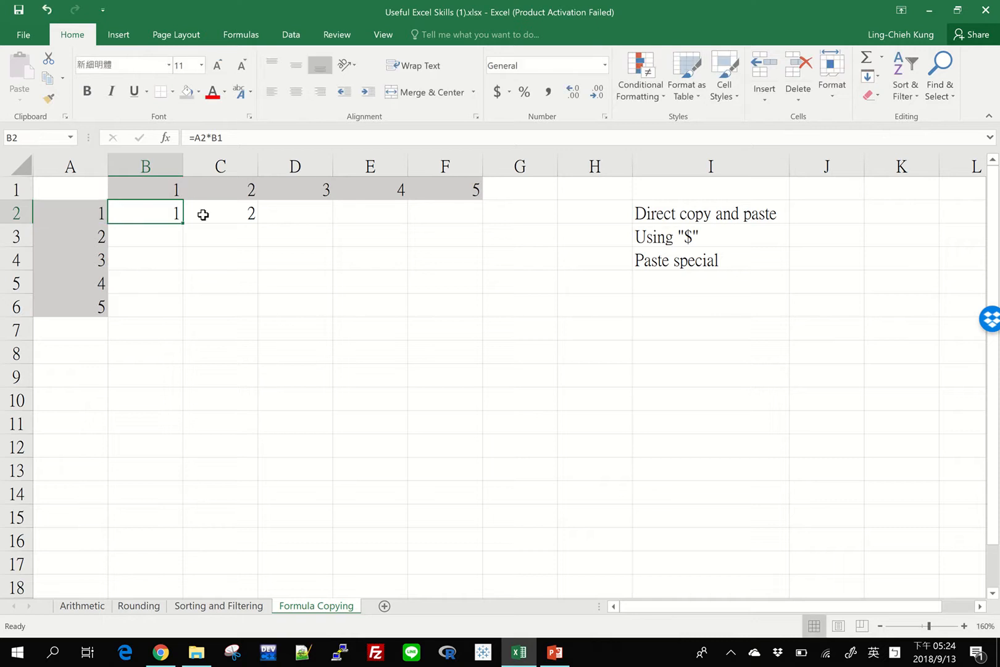
pyautogui.click(200, 214)
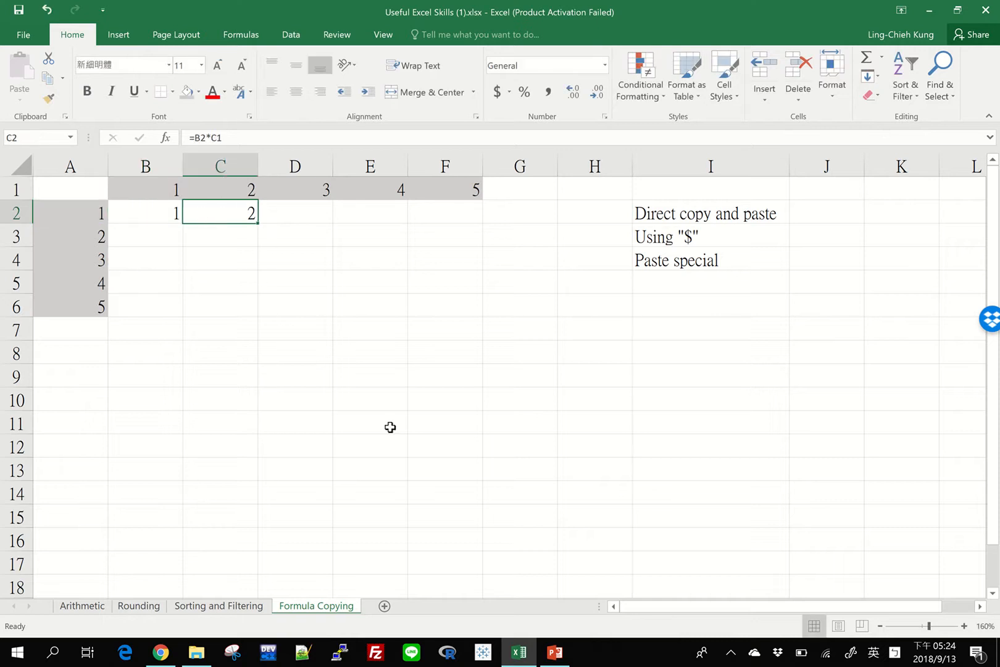
pyautogui.press('F2')
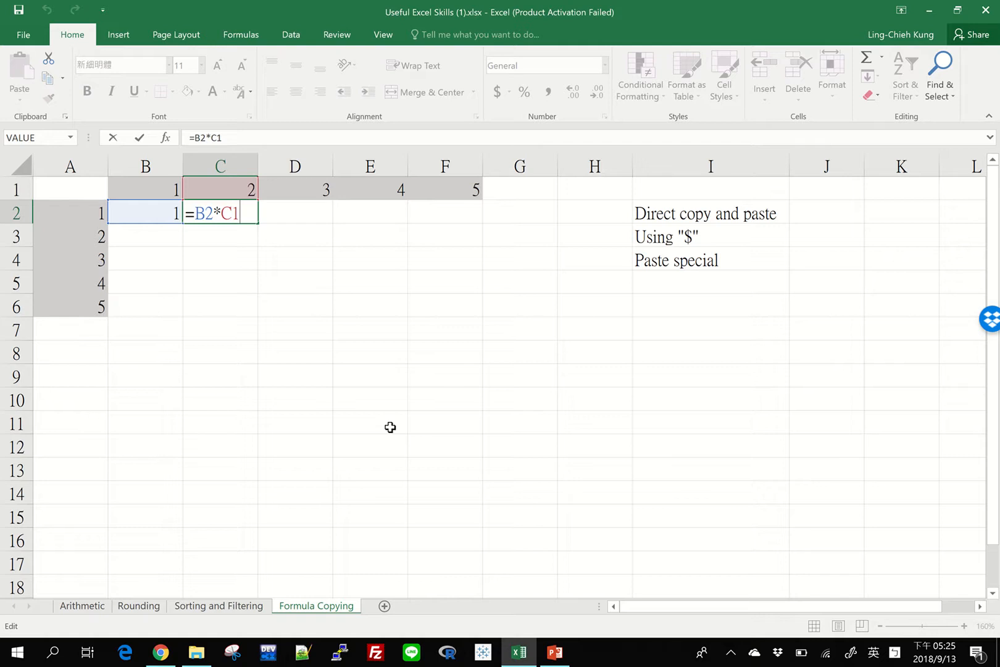
pyautogui.hotkey('ctrl', 'Return')
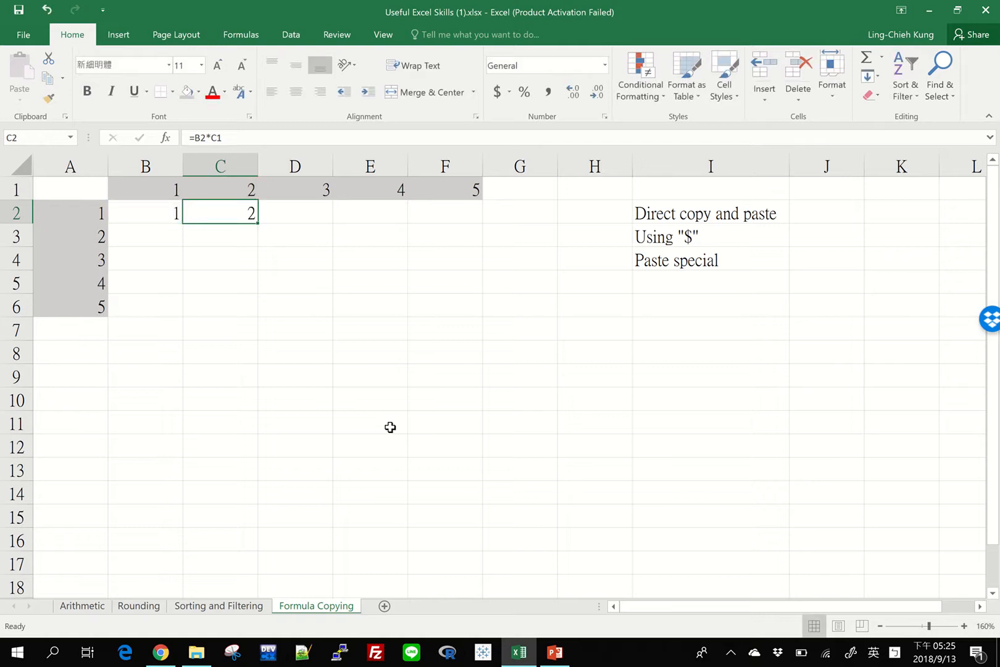
pyautogui.press('Left')
pyautogui.press('Left')
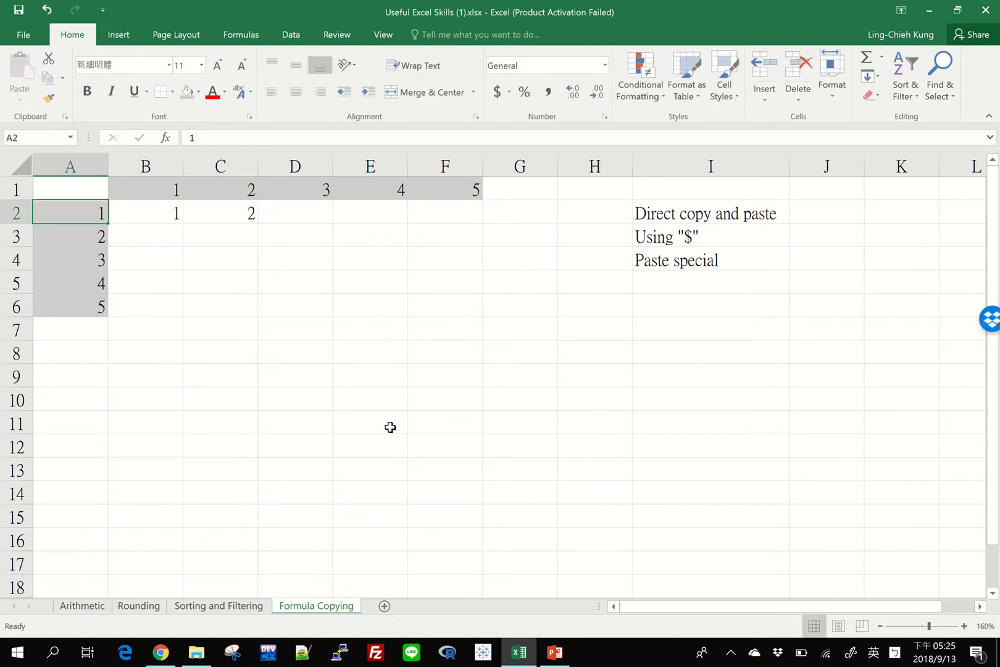
pyautogui.press('Right')
pyautogui.press('Right')
pyautogui.press('shift')
pyautogui.press('Up')
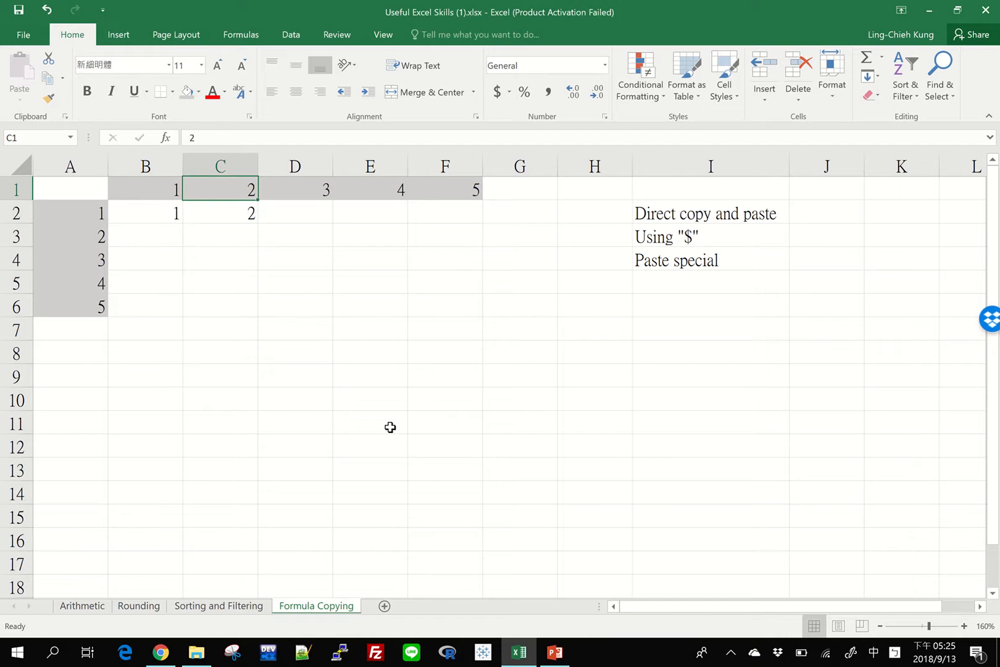
# Step: Clear the pasted formula from cell C2
pyautogui.press('Down')
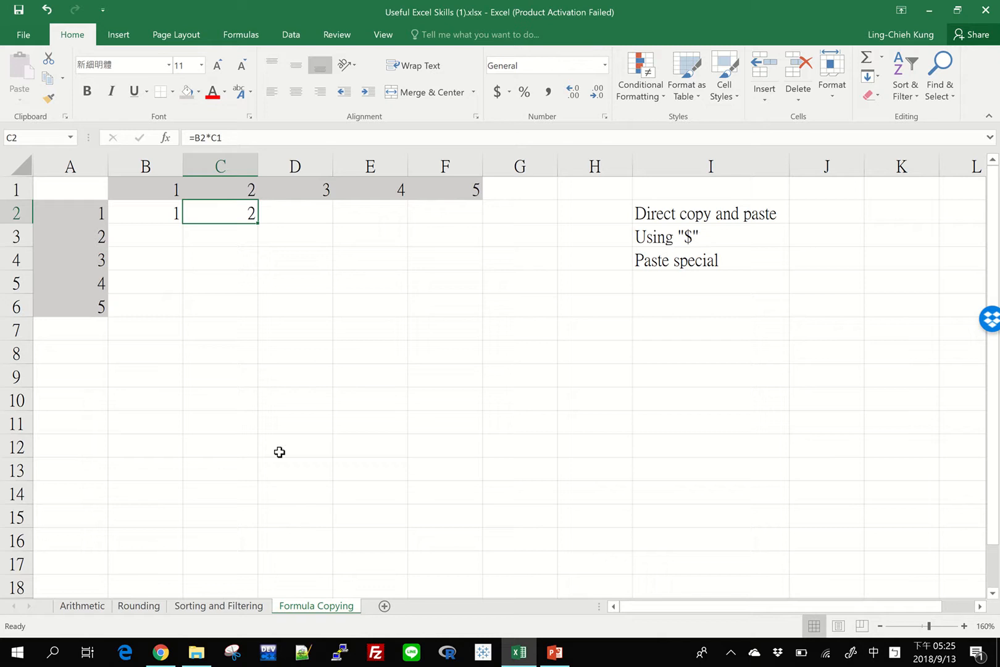
pyautogui.press('Delete')
pyautogui.click(203, 308)
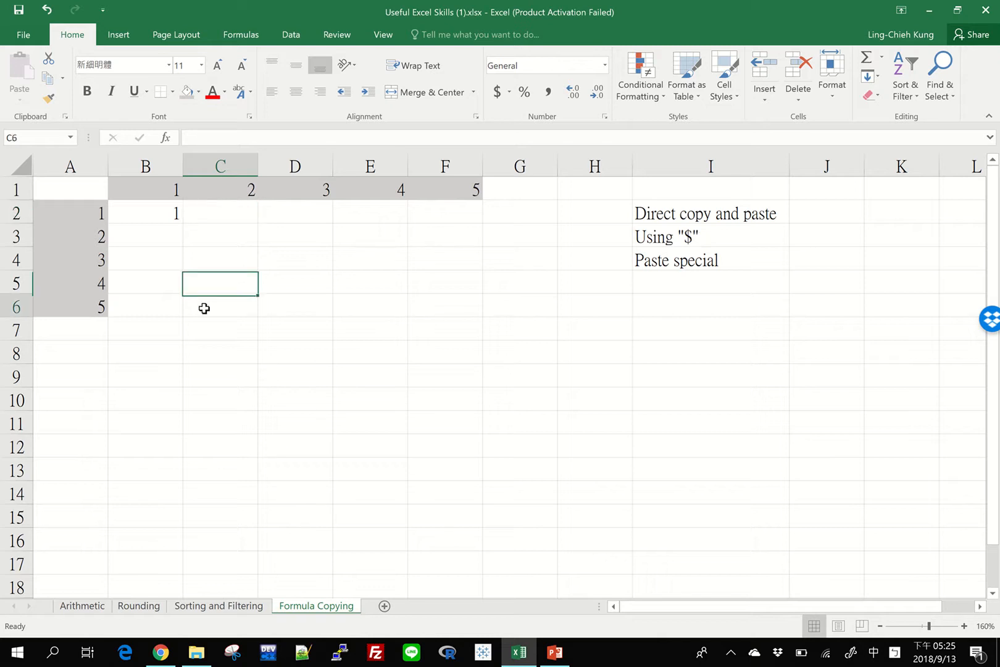
# Step: Fill the formula from cell B2 across the row through F2
pyautogui.click(167, 206)
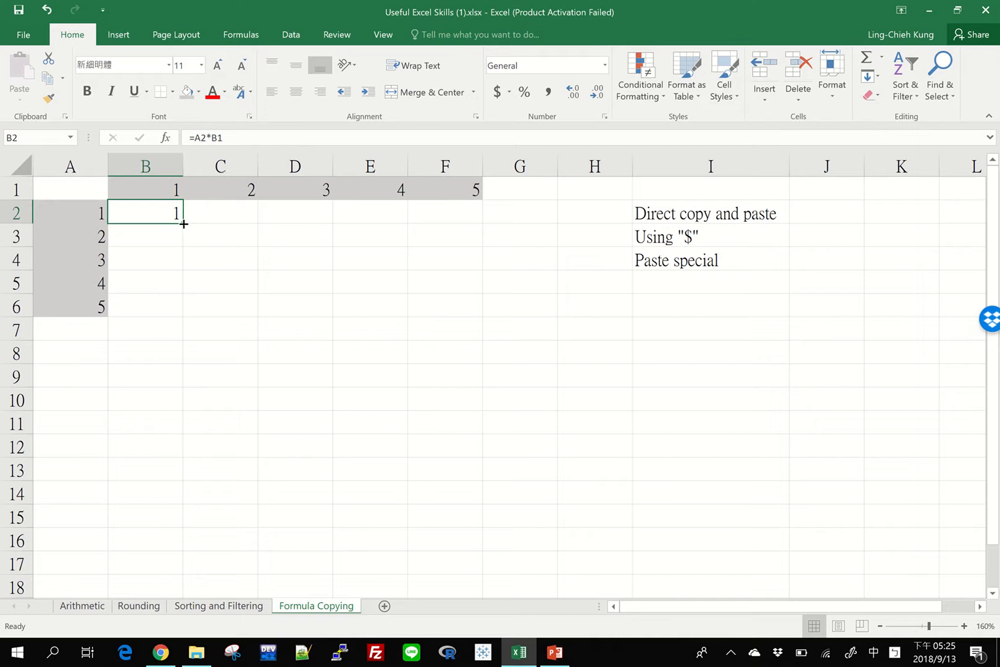
pyautogui.moveTo(184, 225); pyautogui.dragTo(470, 219)
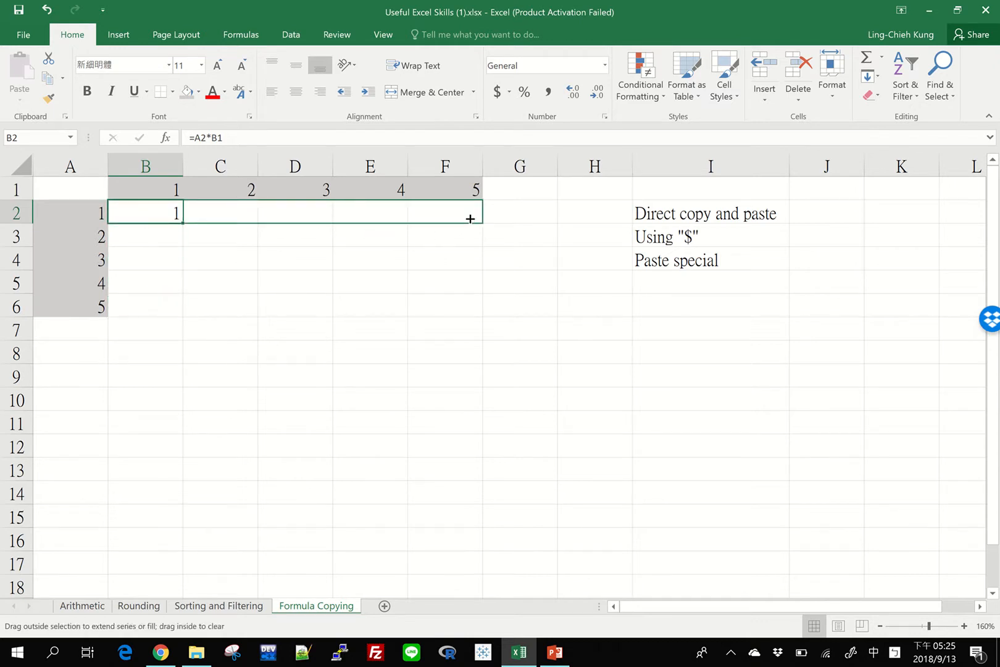
pyautogui.moveTo(470, 219); pyautogui.dragTo(468, 217)
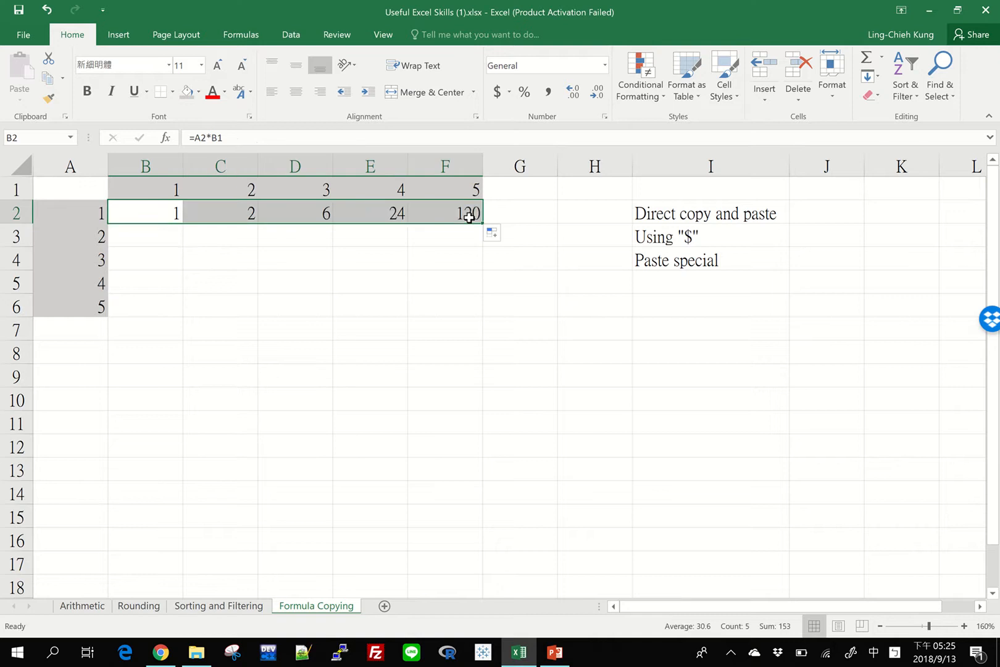
pyautogui.click(286, 252)
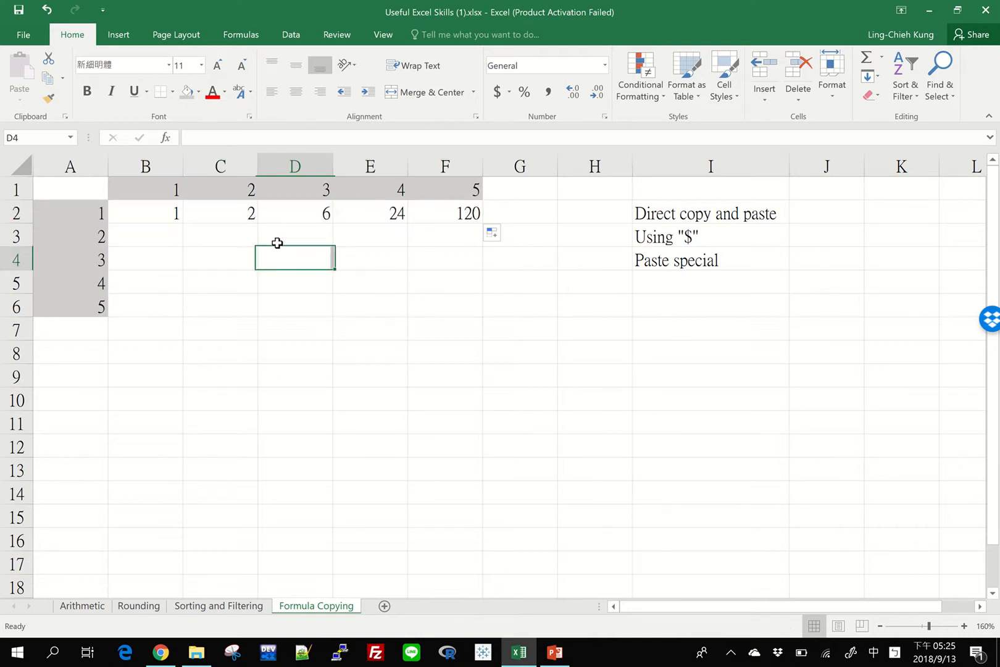
# Step: Compare the cell references in the formulas of row 2, from B2 through F2
pyautogui.click(215, 207)
pyautogui.click(291, 213)
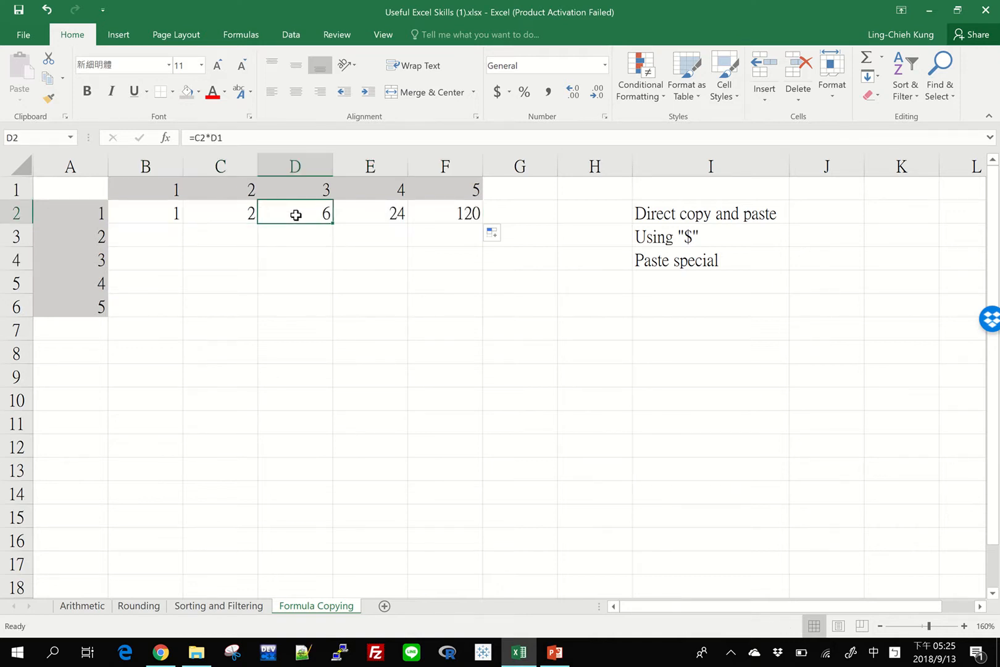
pyautogui.click(175, 227)
pyautogui.click(152, 206)
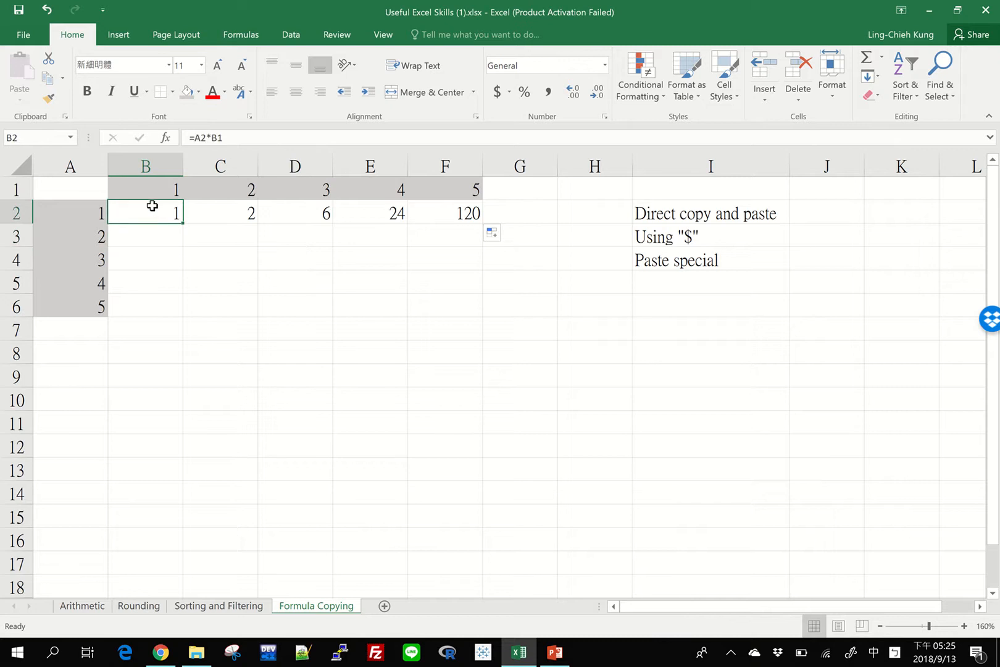
pyautogui.click(241, 210)
pyautogui.click(308, 214)
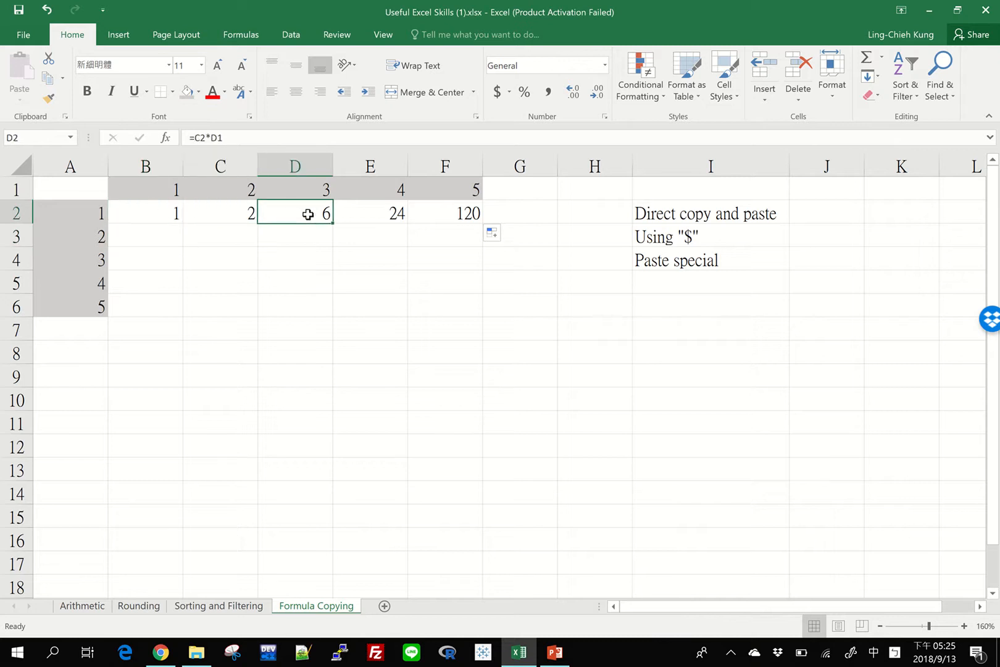
pyautogui.click(363, 212)
pyautogui.click(446, 211)
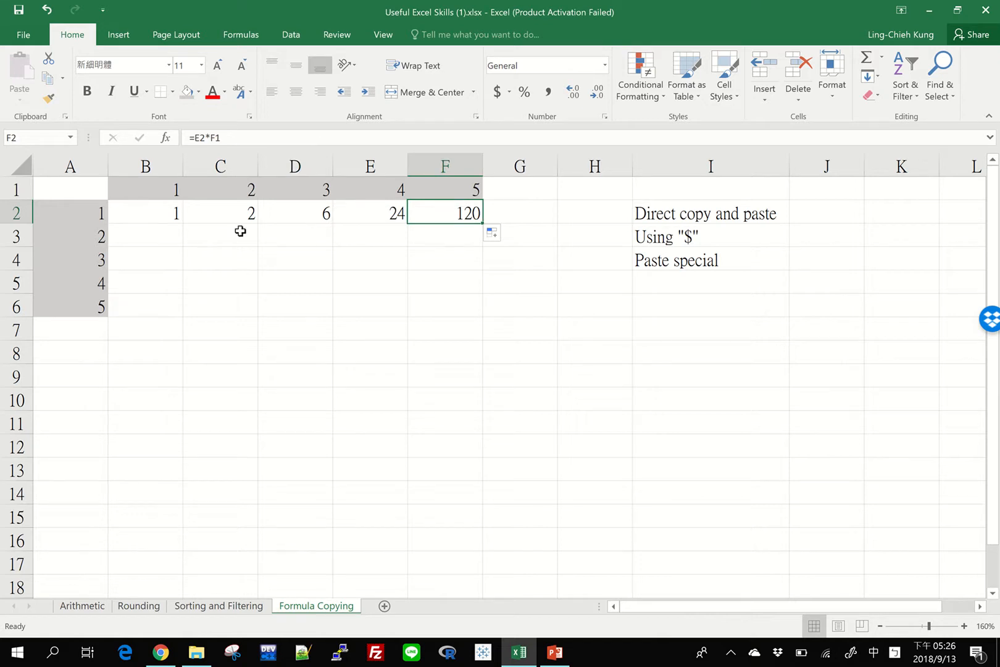
# Step: Fill the formula from cell B2 over the whole table through F6 and inspect the references used in F4
pyautogui.click(158, 214)
pyautogui.moveTo(184, 226); pyautogui.dragTo(462, 319)
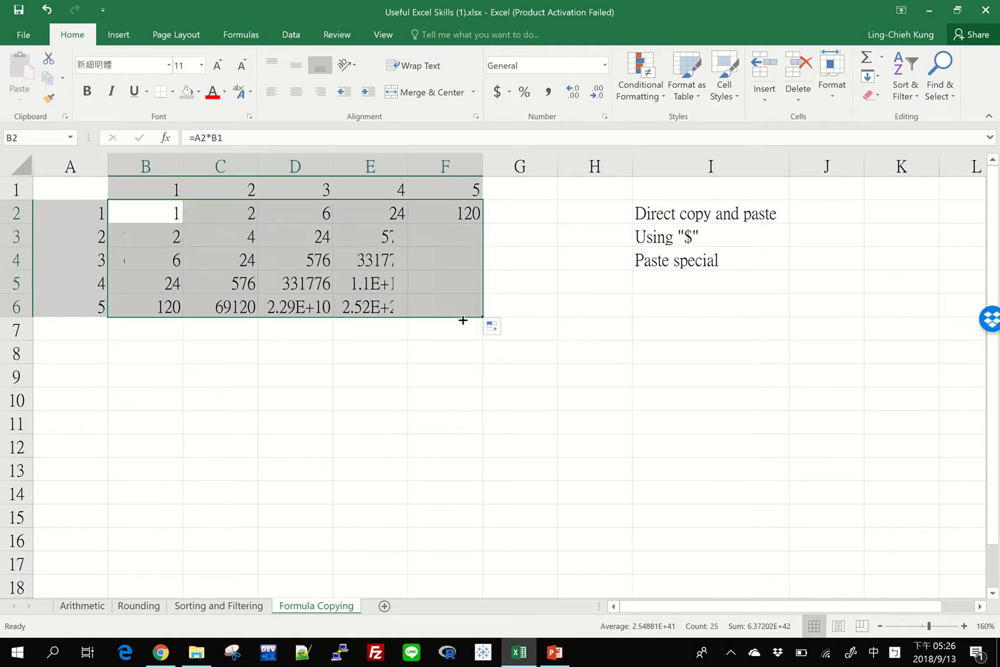
pyautogui.click(303, 260)
pyautogui.click(383, 262)
pyautogui.click(469, 266)
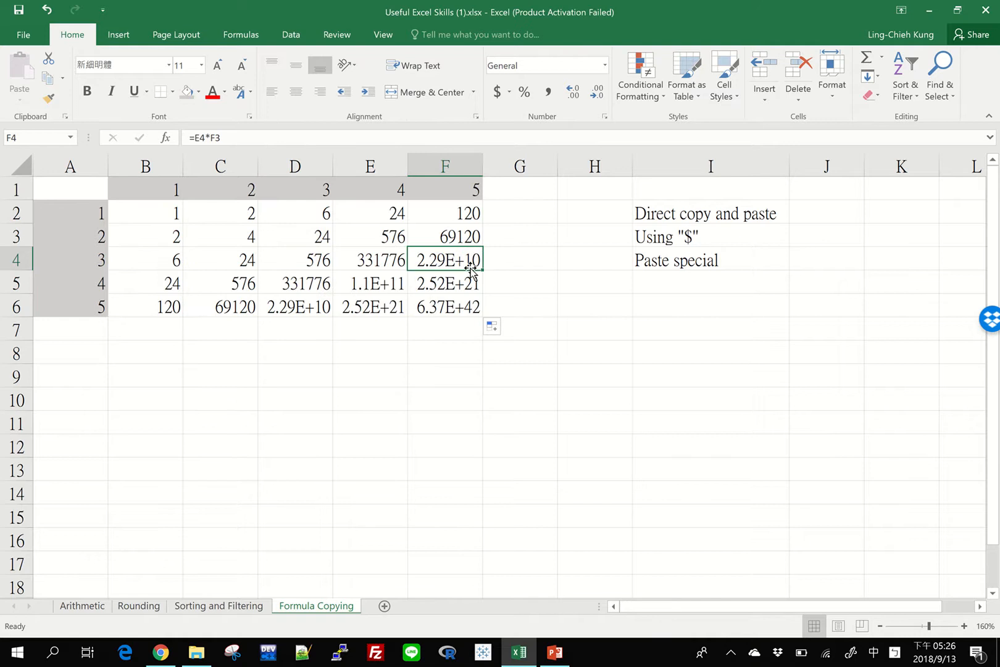
pyautogui.doubleClick(439, 259)
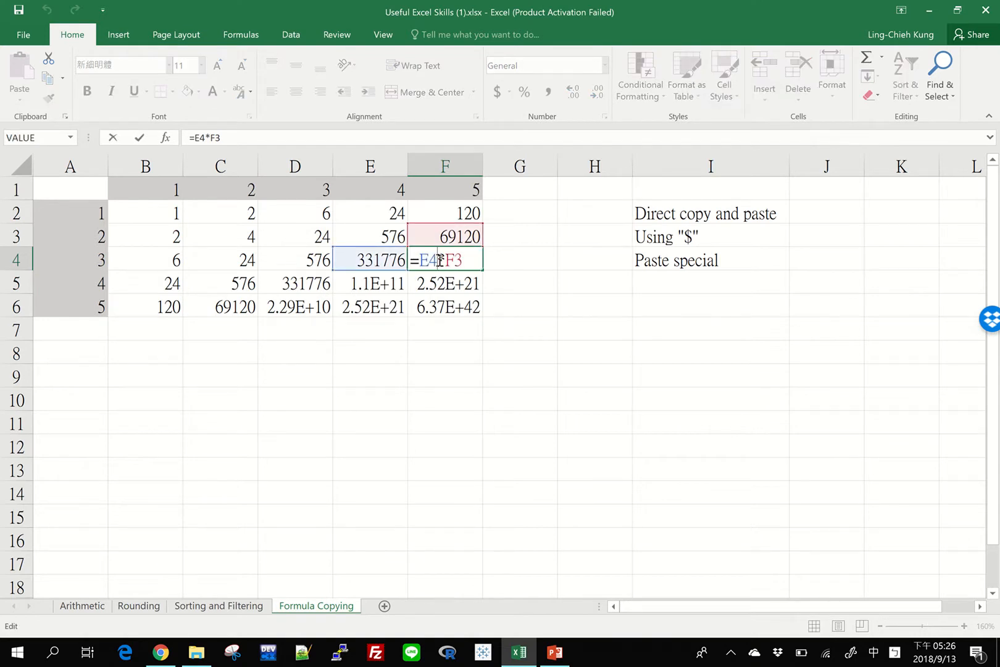
pyautogui.press('Escape')
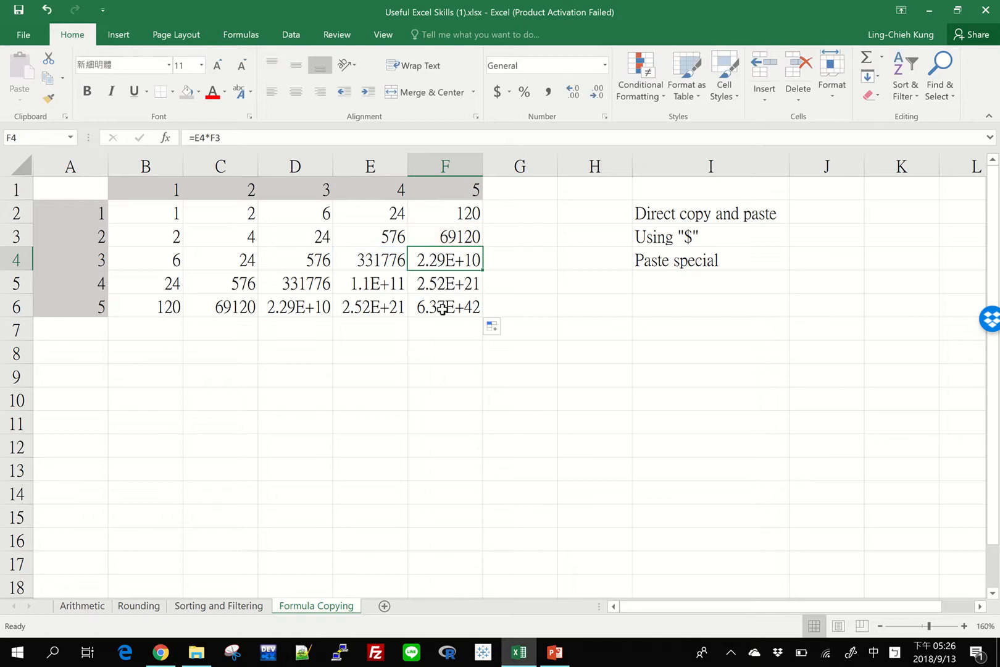
# Step: Clear the filled formulas from the table, keeping only the one in cell B2
pyautogui.moveTo(442, 309); pyautogui.dragTo(445, 213)
pyautogui.press('Delete')
pyautogui.press('Delete')
pyautogui.click(173, 211)
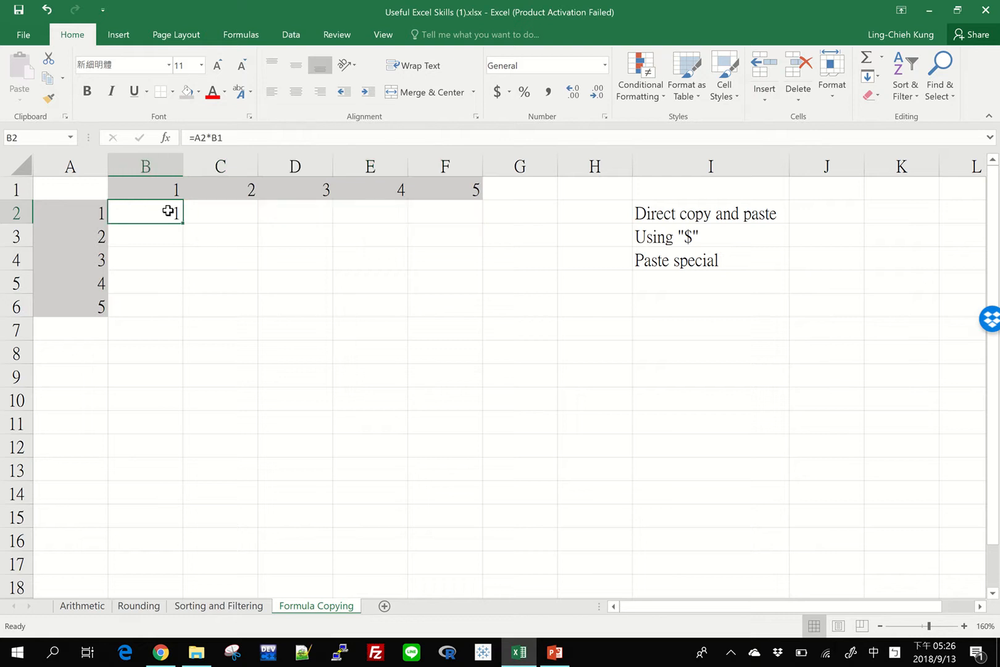
# Step: Fill the formula from B2 across the row through F2 again and check the references in C2 and D2
pyautogui.moveTo(180, 219)
pyautogui.mouseDown()
pyautogui.moveTo(437, 239)
pyautogui.moveTo(500, 233)
pyautogui.moveTo(79, 196)
pyautogui.moveTo(479, 214)
pyautogui.moveTo(185, 215)
pyautogui.moveTo(446, 230)
pyautogui.moveTo(174, 210)
pyautogui.mouseUp()
pyautogui.hotkey('ctrl', 'z')
pyautogui.moveTo(183, 222); pyautogui.dragTo(479, 226)
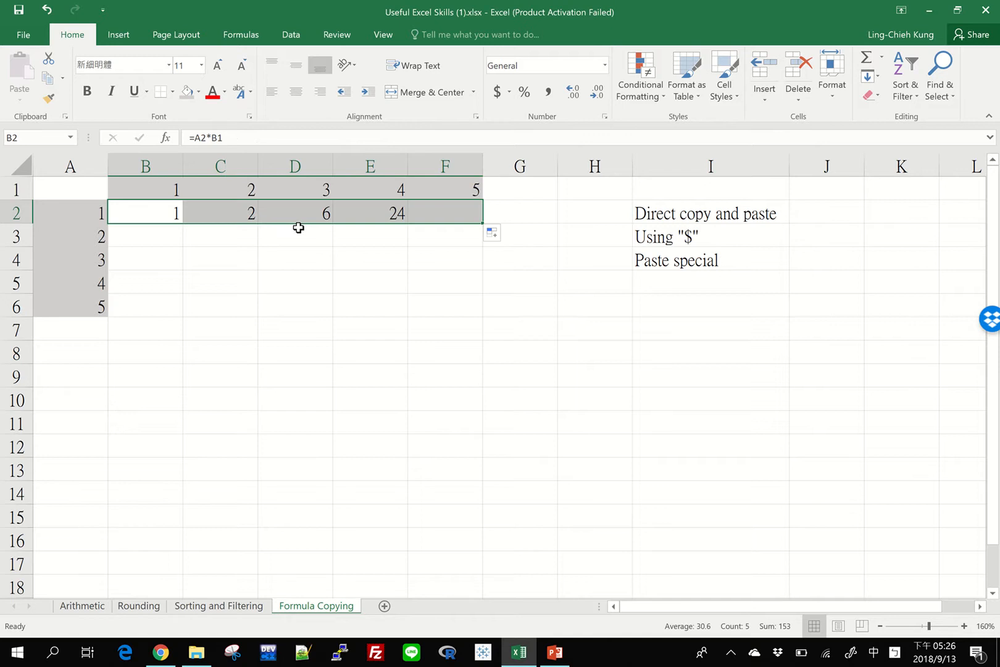
pyautogui.click(228, 214)
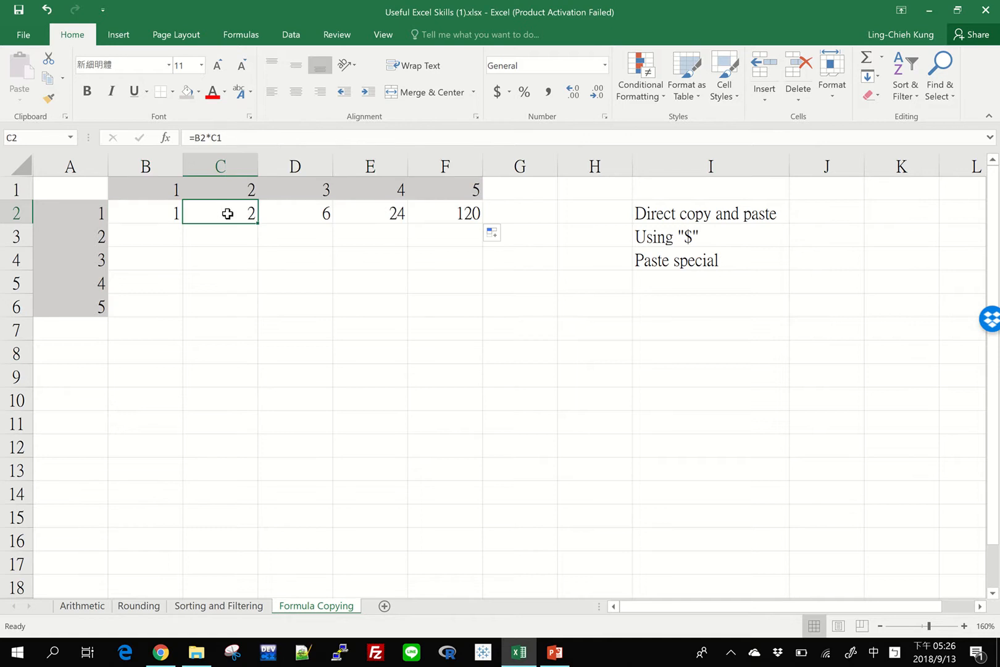
pyautogui.click(285, 214)
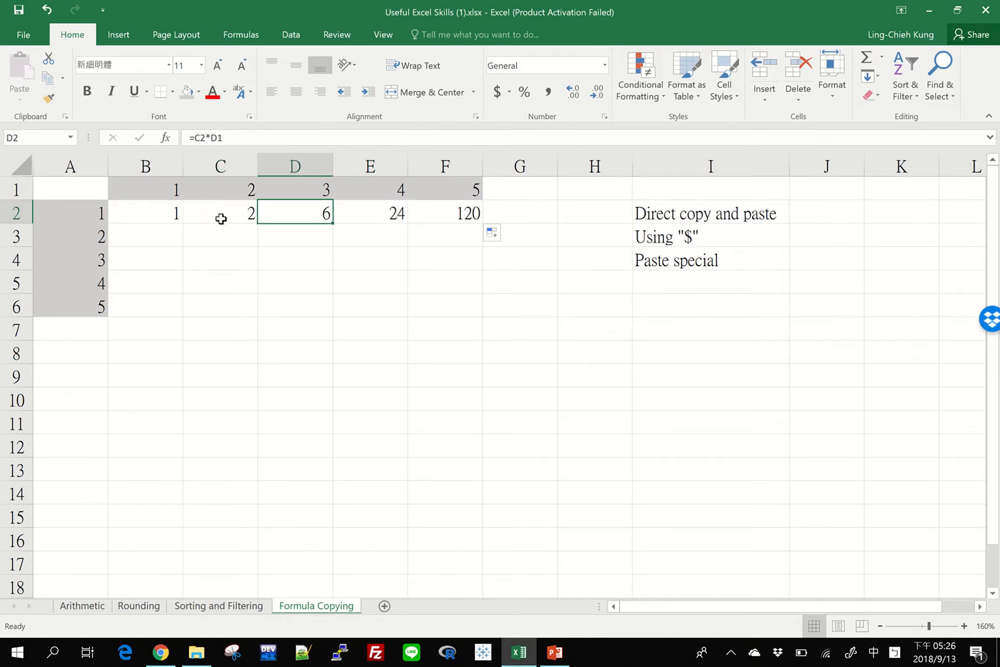
# Step: Clear the filled formulas from cells C2 through F2
pyautogui.moveTo(218, 216); pyautogui.dragTo(467, 215)
pyautogui.press('Delete')
pyautogui.press('Left')
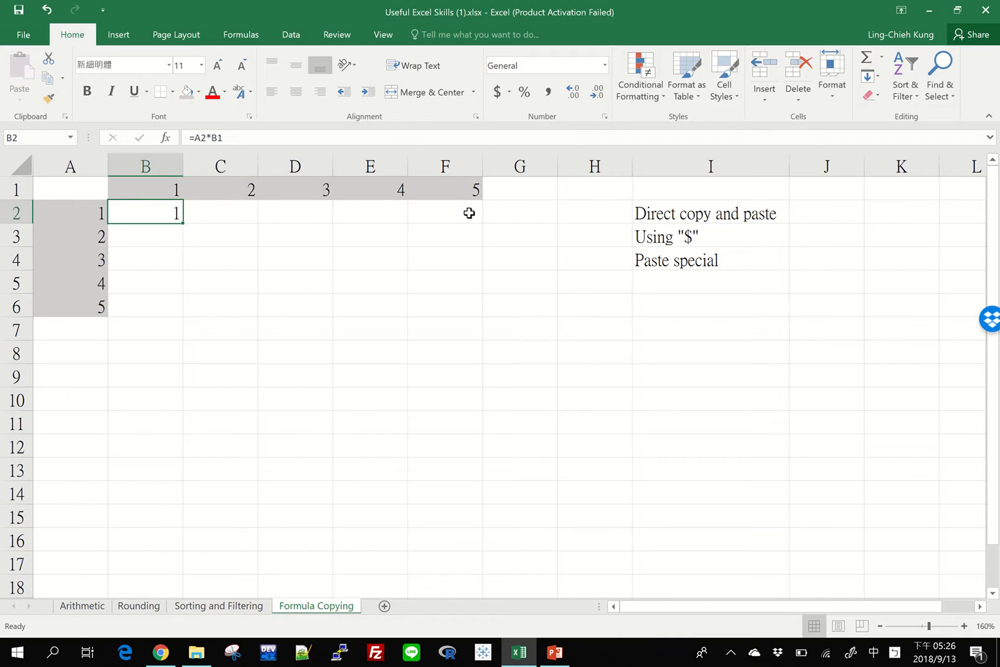
# Step: Cycle the A2 reference in cell B2's formula through its absolute and mixed forms, ending on the relative form
pyautogui.click(198, 139)
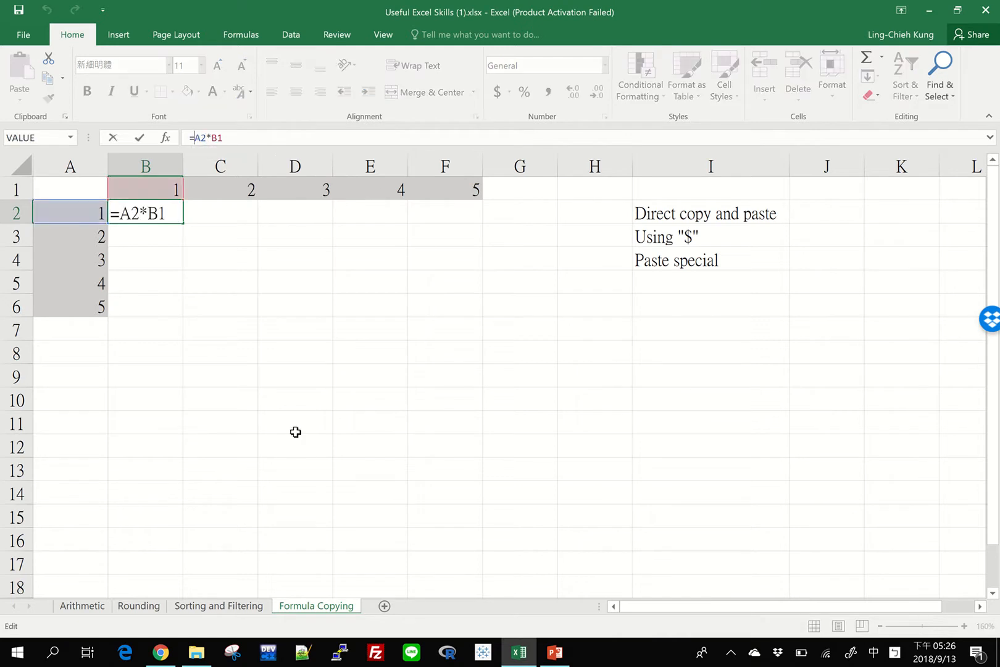
pyautogui.click(129, 215)
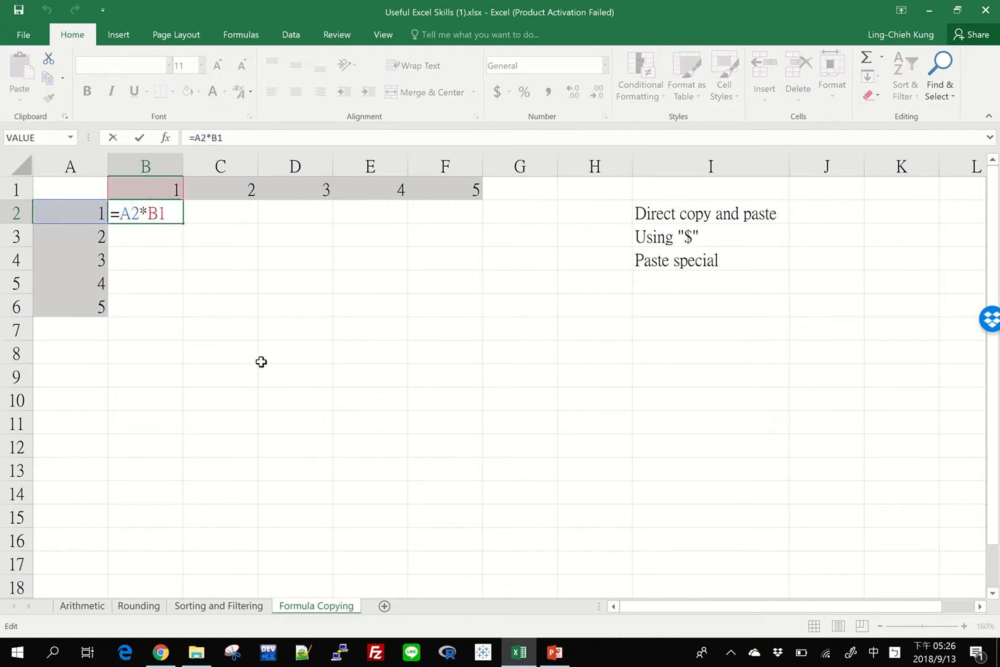
pyautogui.press('F4')
pyautogui.press('F4')
pyautogui.press('F4')
pyautogui.press('F4')
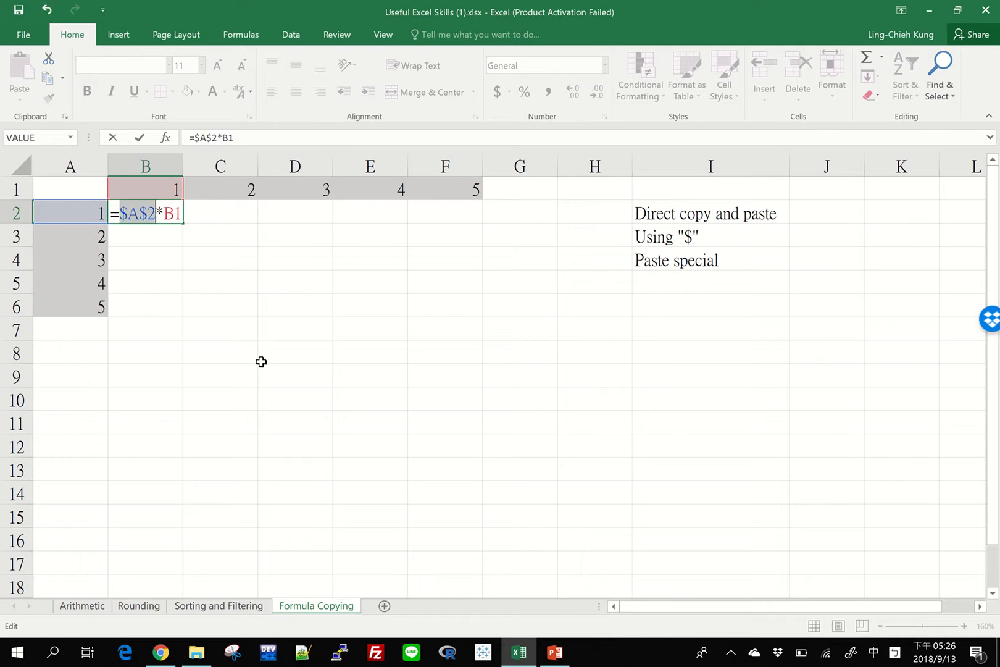
pyautogui.press('F4')
pyautogui.press('F4')
pyautogui.press('F4')
pyautogui.press('F4')
pyautogui.press('F4')
pyautogui.press('F4')
pyautogui.press('F4')
pyautogui.press('F4')
pyautogui.press('F4')
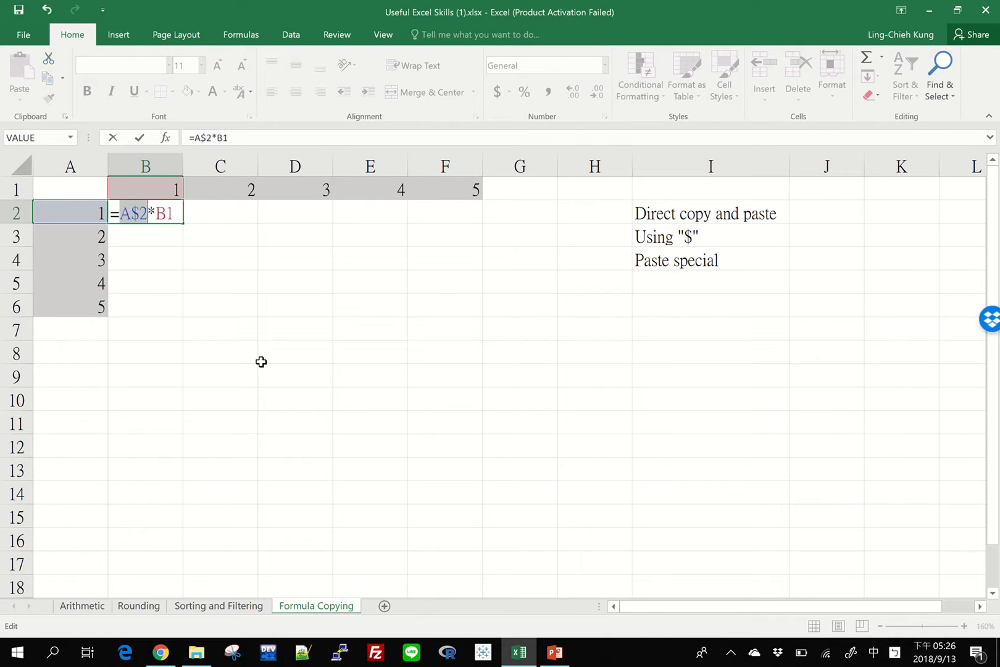
pyautogui.press('F4')
pyautogui.press('F4')
pyautogui.press('F4')
pyautogui.press('F4')
pyautogui.press('F4')
pyautogui.press('F4')
pyautogui.press('F4')
pyautogui.press('F4')
pyautogui.press('F4')
pyautogui.press('F4')
pyautogui.press('F4')
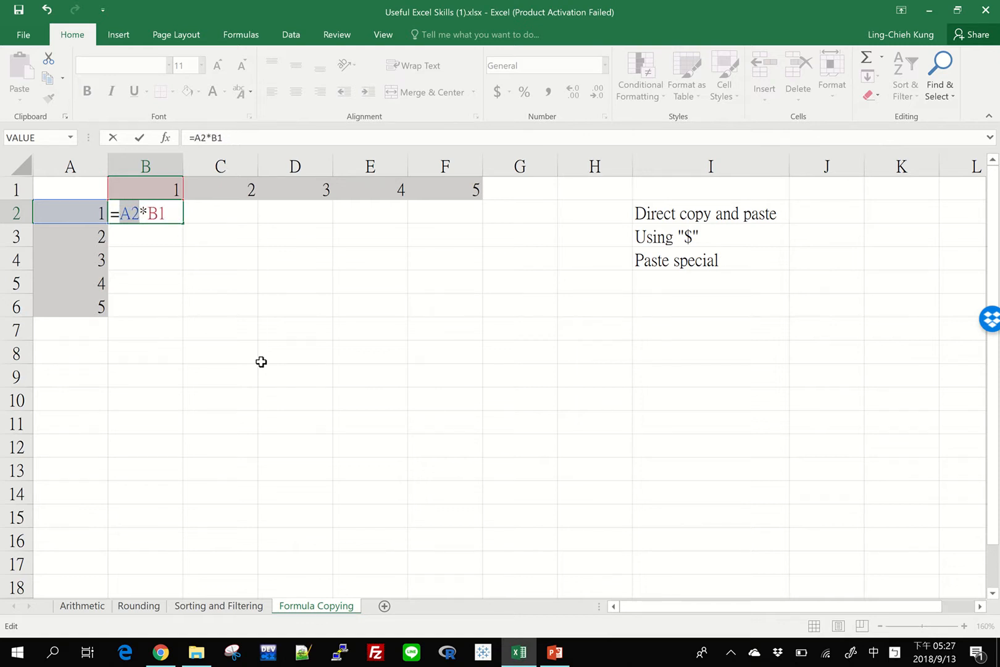
# Step: Change the formula in cell B2 to =$A$2*B1 so the first reference is fully absolute
pyautogui.press('Left')
pyautogui.press('F4')
pyautogui.press('F4')
pyautogui.press('F4')
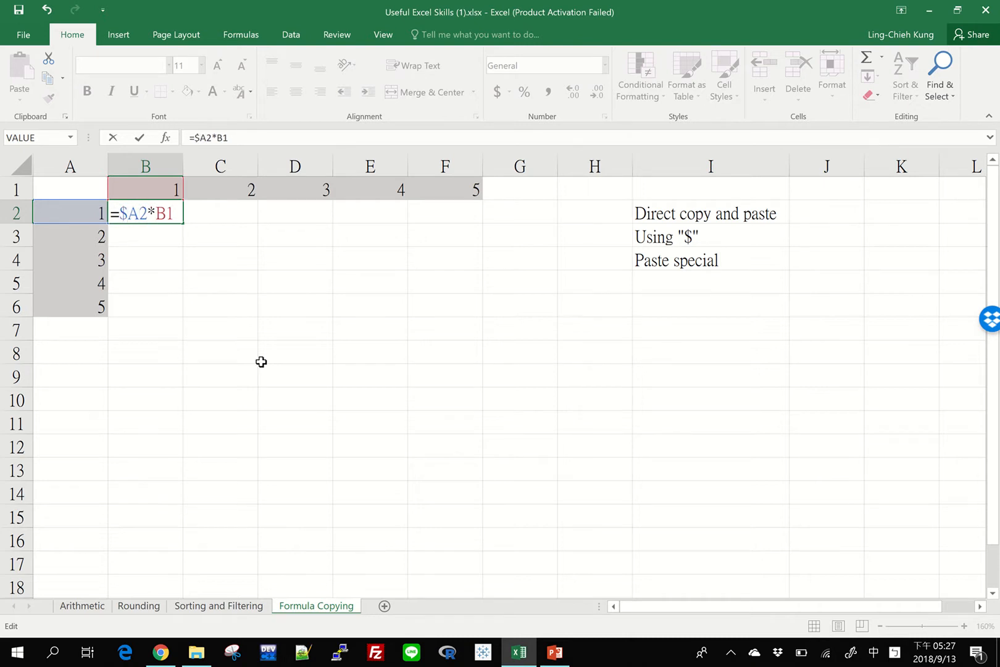
pyautogui.press('F4')
pyautogui.press('F4')
pyautogui.press('F4')
pyautogui.press('F4')
pyautogui.press('Right')
pyautogui.write('$')
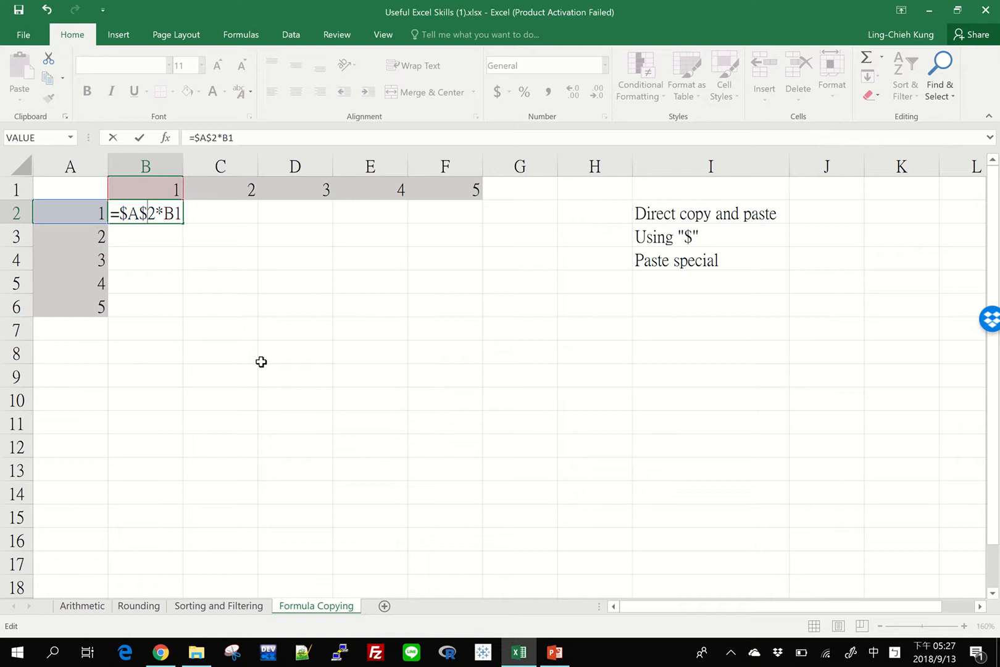
pyautogui.press('Return')
# Step: Fill the formula with the absolute A2 reference from cell B2 across the row through F2
pyautogui.click(158, 216)
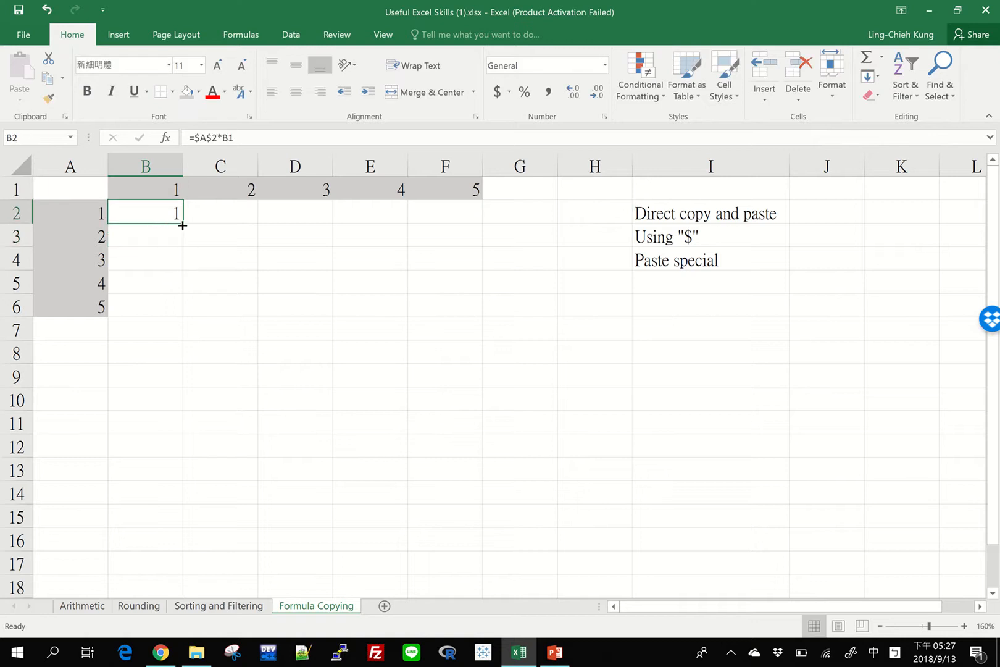
pyautogui.moveTo(179, 220); pyautogui.dragTo(467, 214)
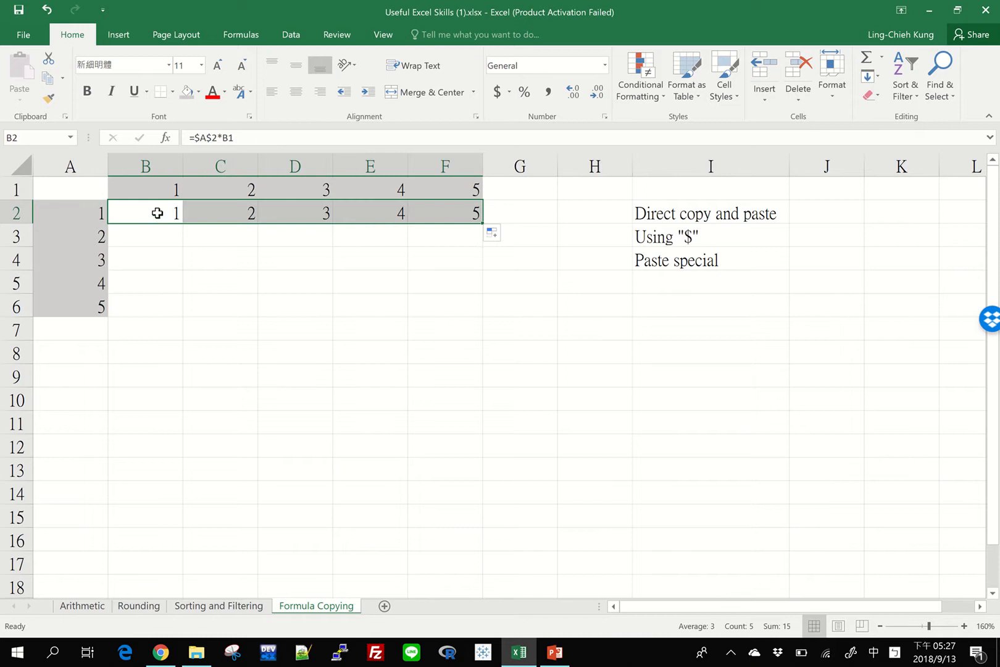
# Step: Examine the formulas across B2 through F2, comparing the fixed $A$2 reference with the relative header reference
pyautogui.click(236, 216)
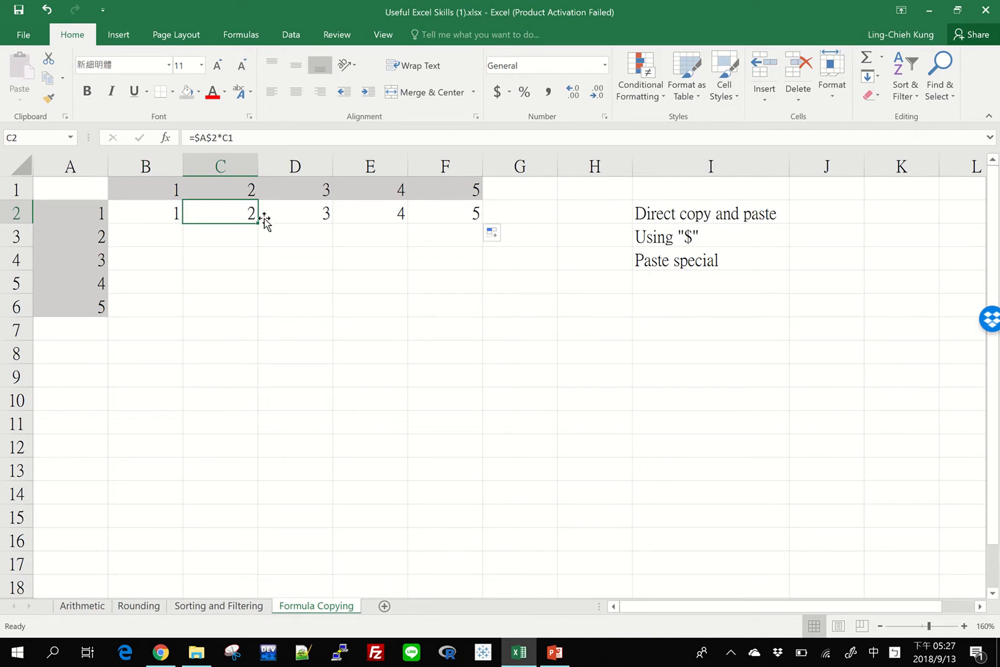
pyautogui.click(289, 211)
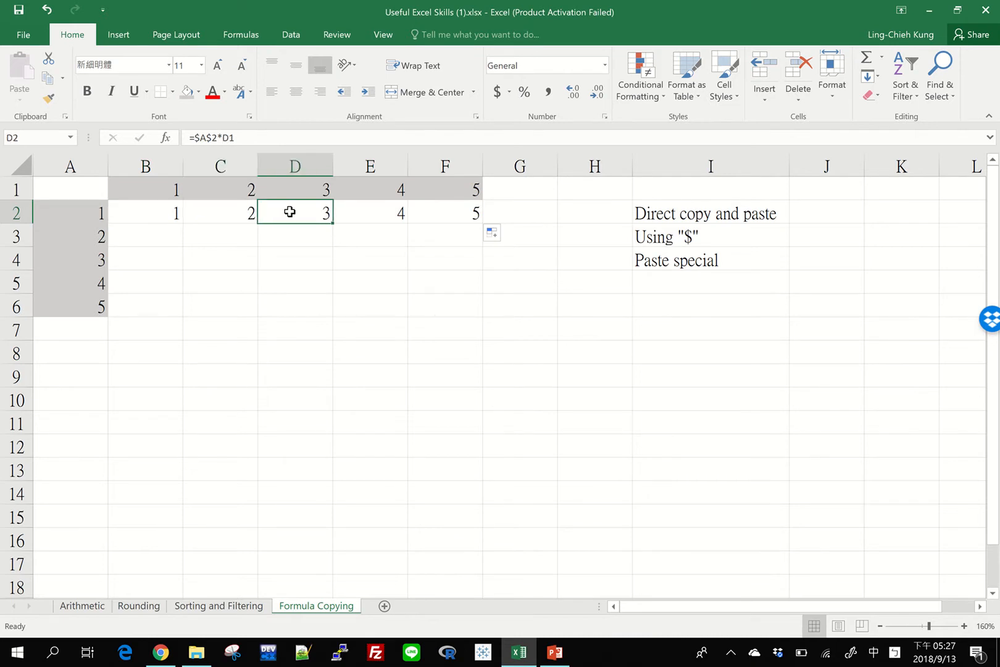
pyautogui.moveTo(193, 137); pyautogui.dragTo(219, 139)
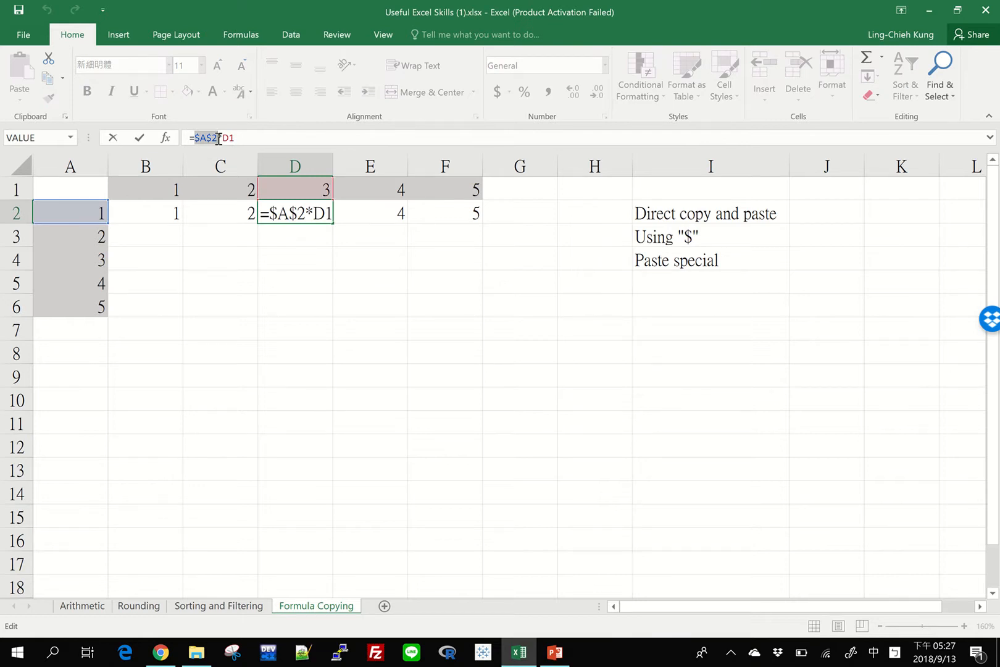
pyautogui.press('Escape')
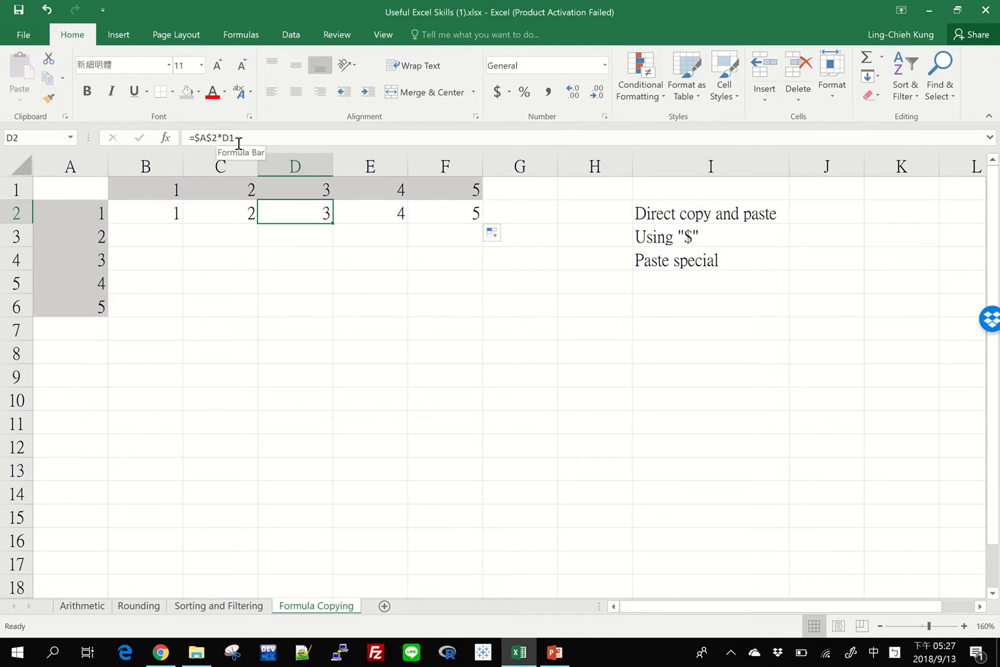
pyautogui.click(228, 212)
pyautogui.click(145, 225)
pyautogui.click(147, 212)
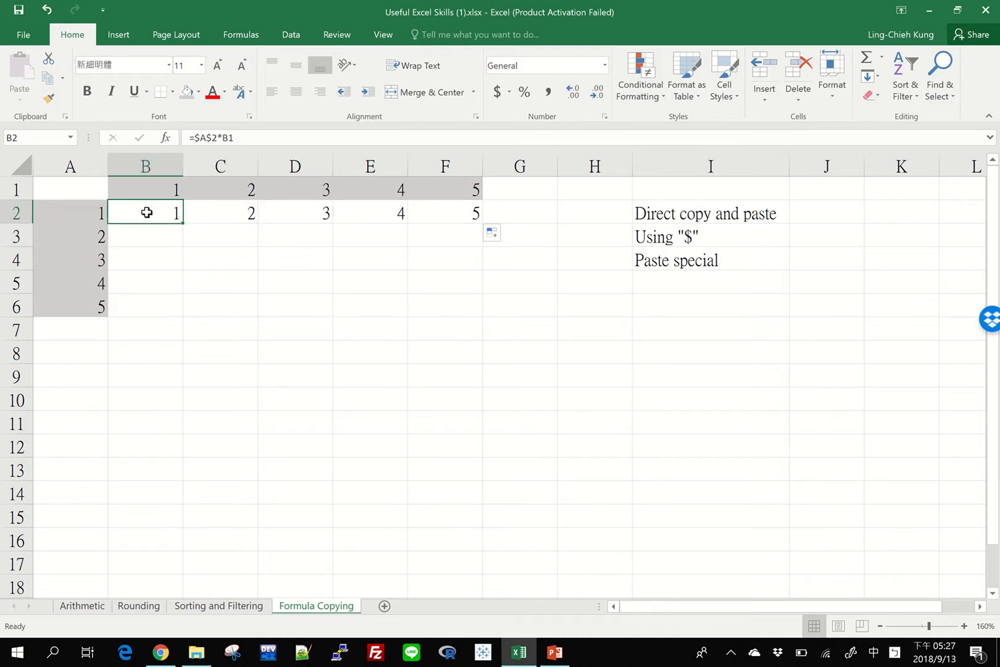
pyautogui.click(459, 219)
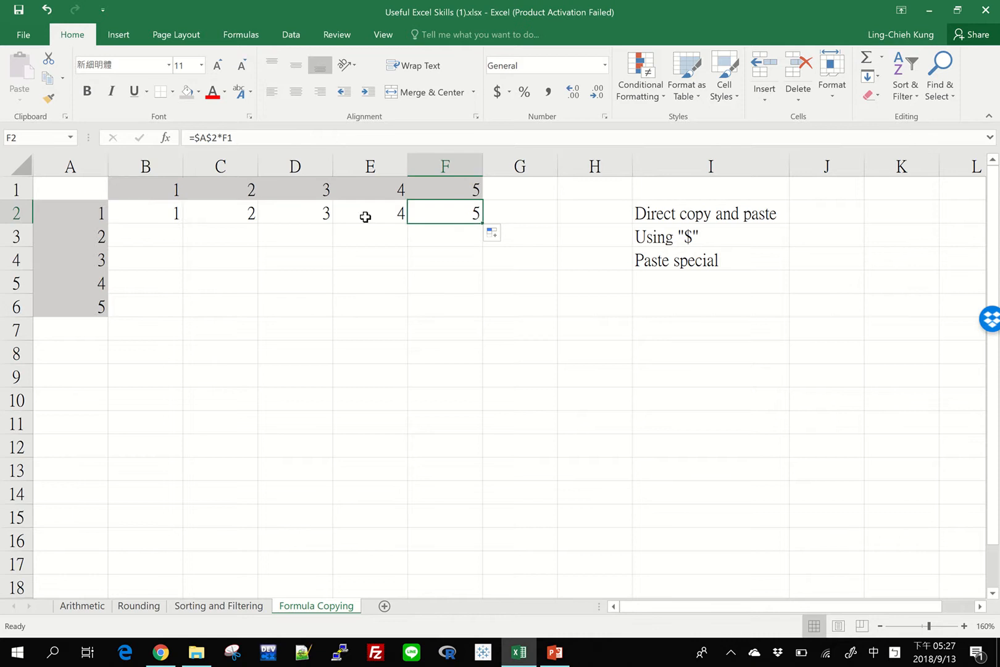
# Step: Fill the formulas of B2 through F2 down to row 6
pyautogui.moveTo(366, 217); pyautogui.dragTo(161, 216)
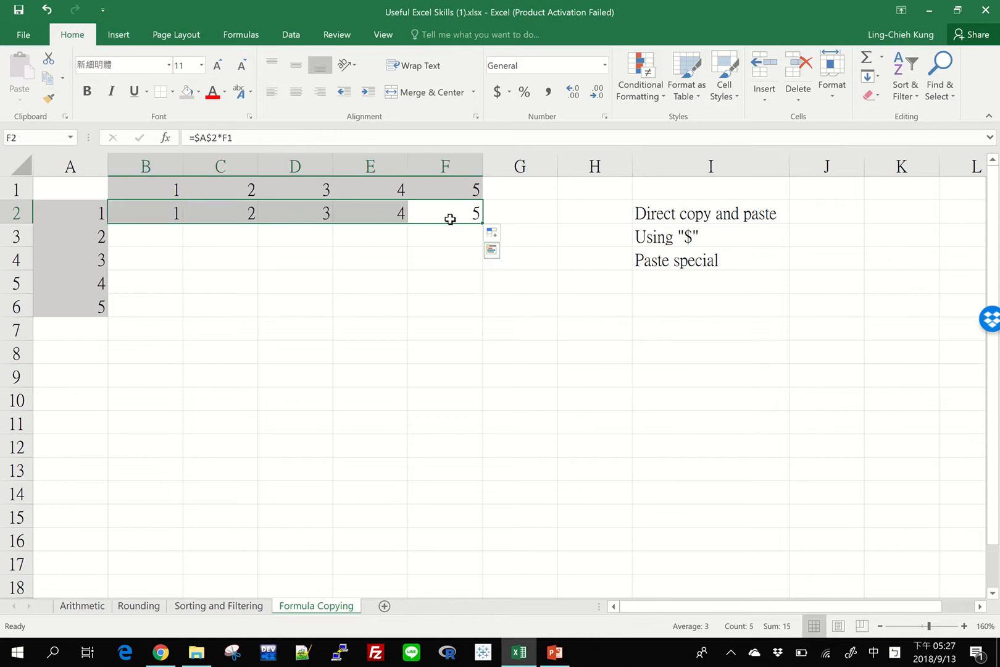
pyautogui.moveTo(483, 223); pyautogui.dragTo(483, 320)
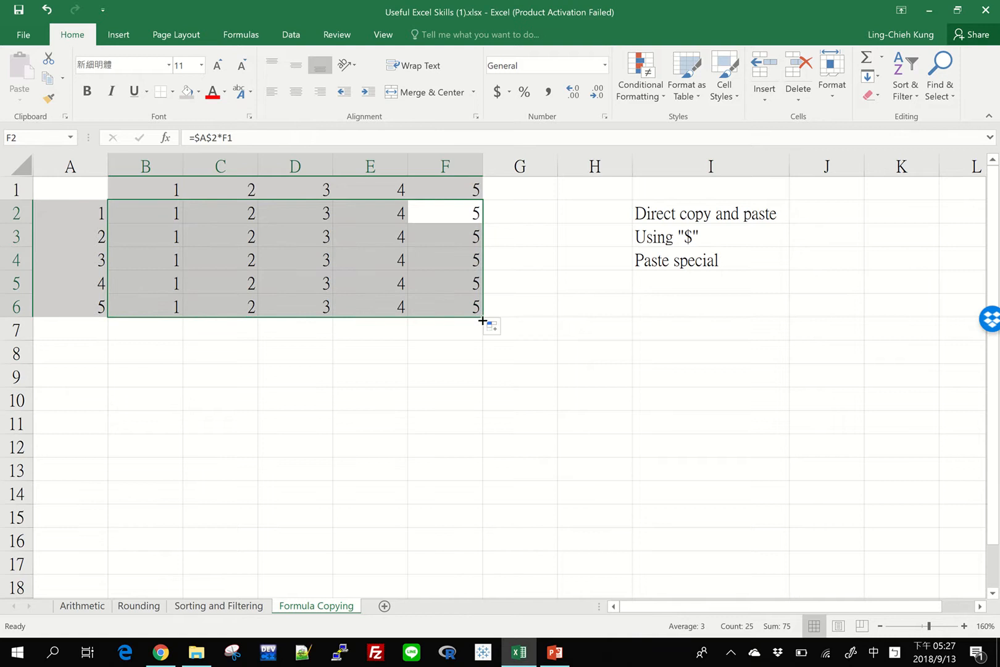
# Step: Inspect both references in the formula of cell D4, leaving the formula as it is
pyautogui.click(296, 260)
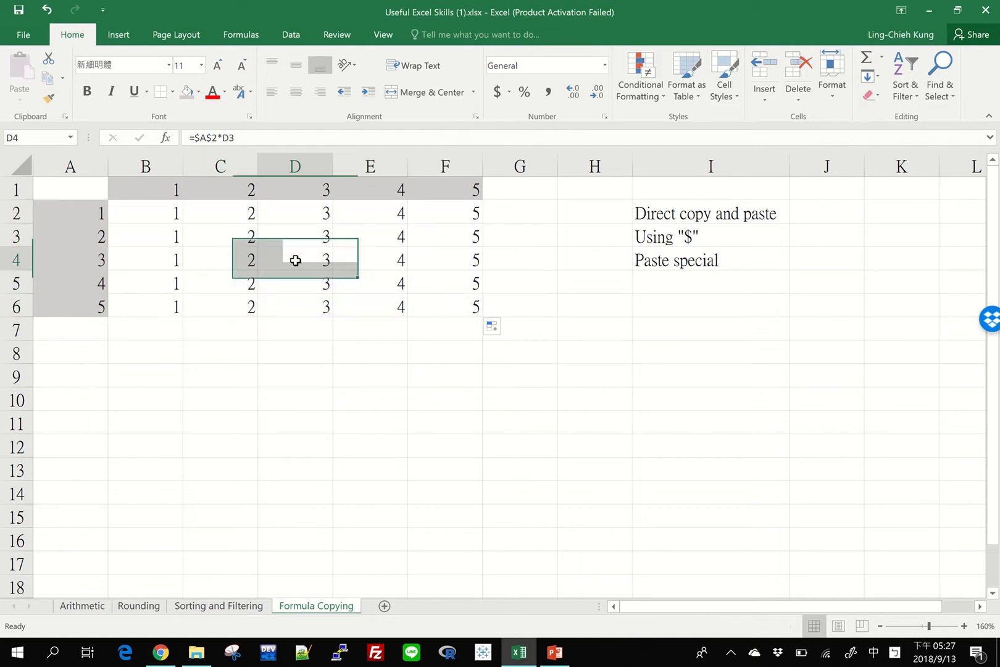
pyautogui.doubleClick(296, 260)
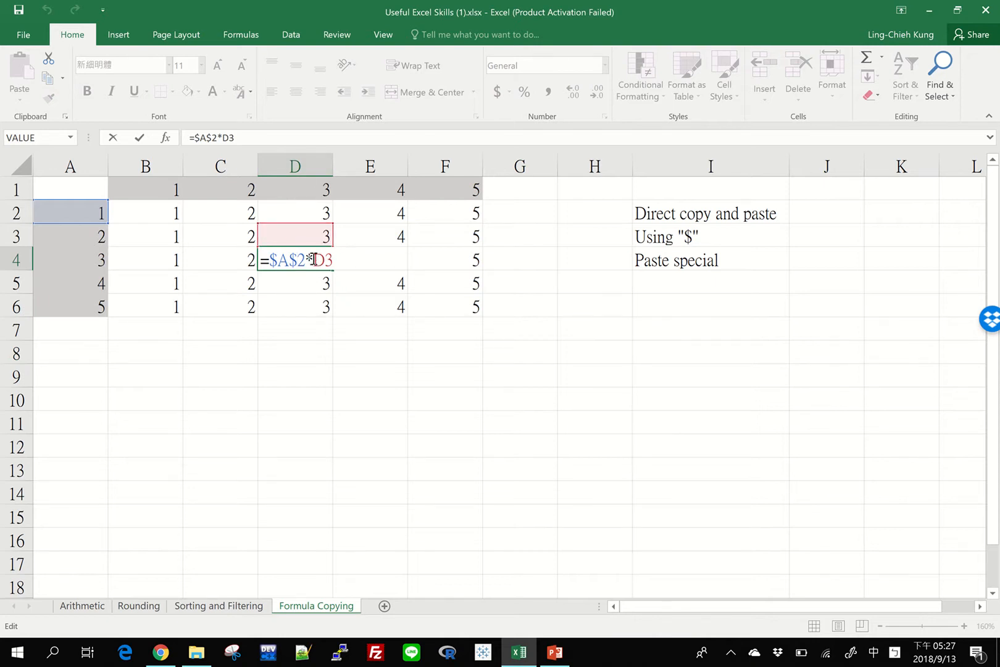
pyautogui.moveTo(298, 258); pyautogui.dragTo(270, 258)
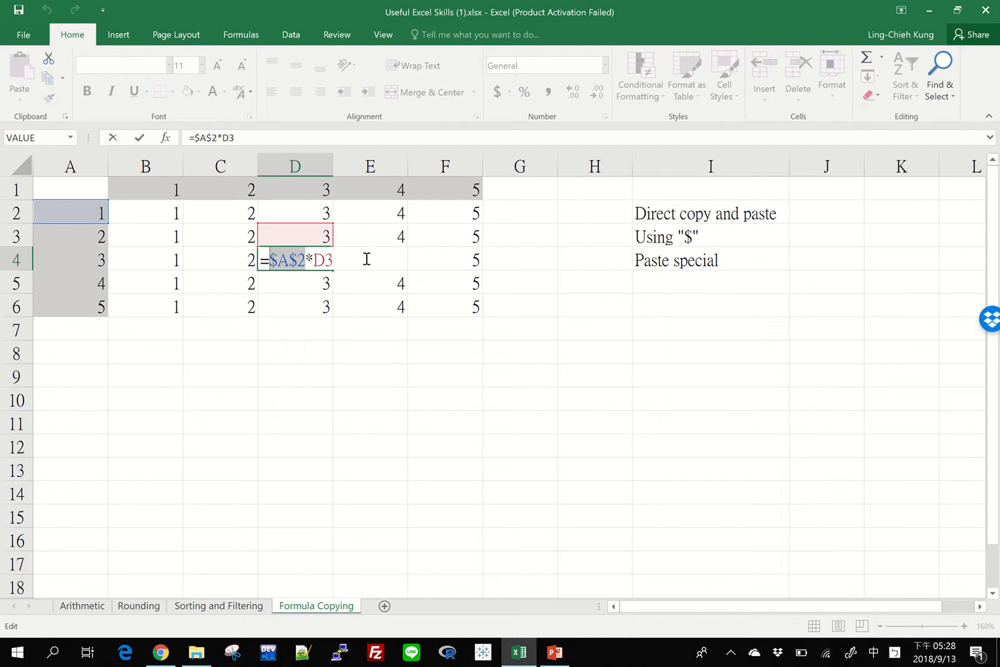
pyautogui.press('Right')
pyautogui.press('Right')
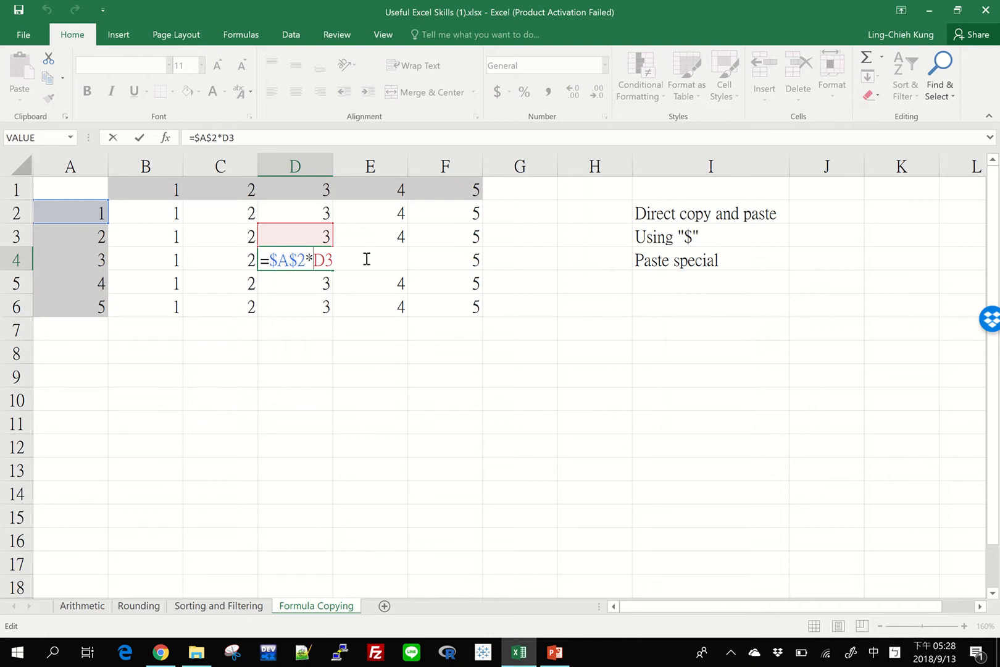
pyautogui.hotkey('shift', 'Right')
pyautogui.hotkey('shift', 'Right')
pyautogui.press('Escape')
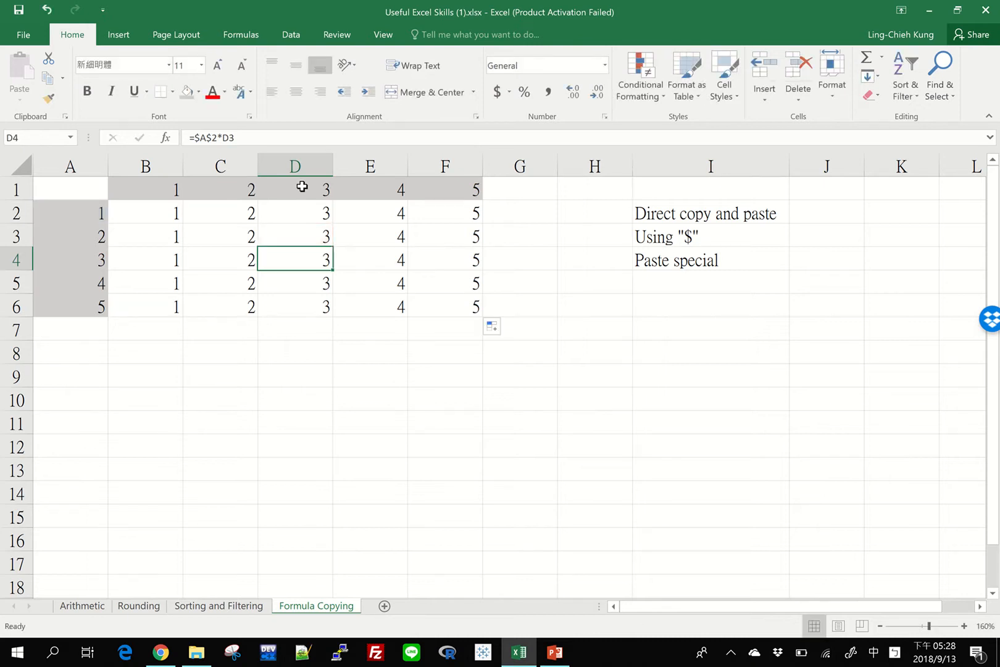
# Step: Clear the copied formulas from rows 3 to 6 of the table, B3 through F6
pyautogui.press('Left')
pyautogui.press('Left')
pyautogui.press('Left')
pyautogui.press('Up')
pyautogui.press('Right')
pyautogui.hotkey('shift', 'Right')
pyautogui.hotkey('shift', 'Right')
pyautogui.hotkey('shift', 'Right')
pyautogui.hotkey('shift', 'Right')
pyautogui.hotkey('shift', 'Right')
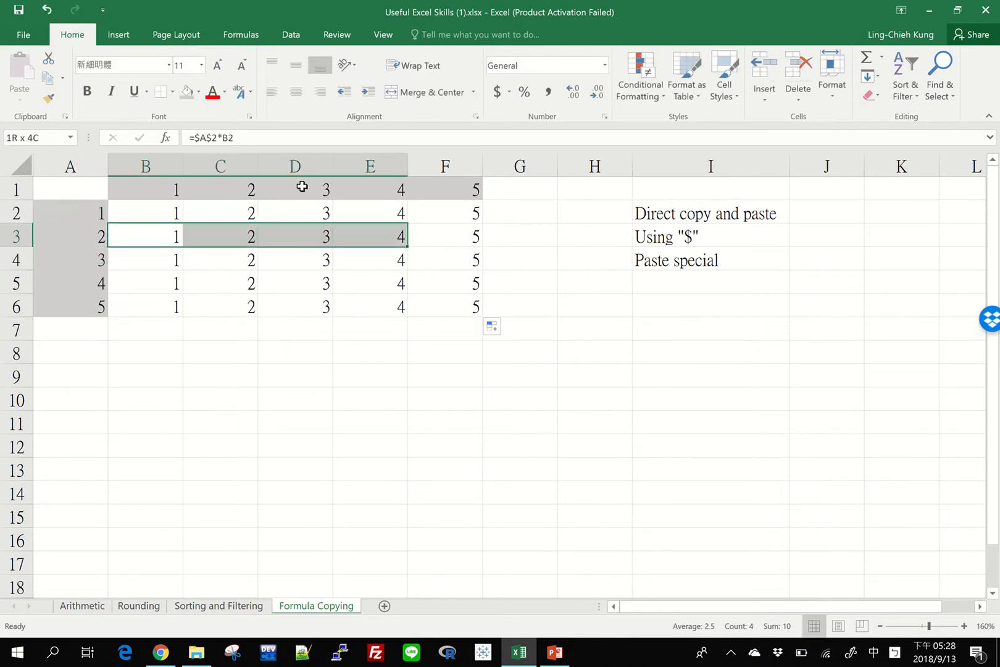
pyautogui.hotkey('shift', 'Down')
pyautogui.hotkey('shift', 'Down')
pyautogui.hotkey('shift', 'Down')
pyautogui.press('Delete')
# Step: Change the $A$2 reference in cell B2's formula to $A2, fixing only the column
pyautogui.press('Up')
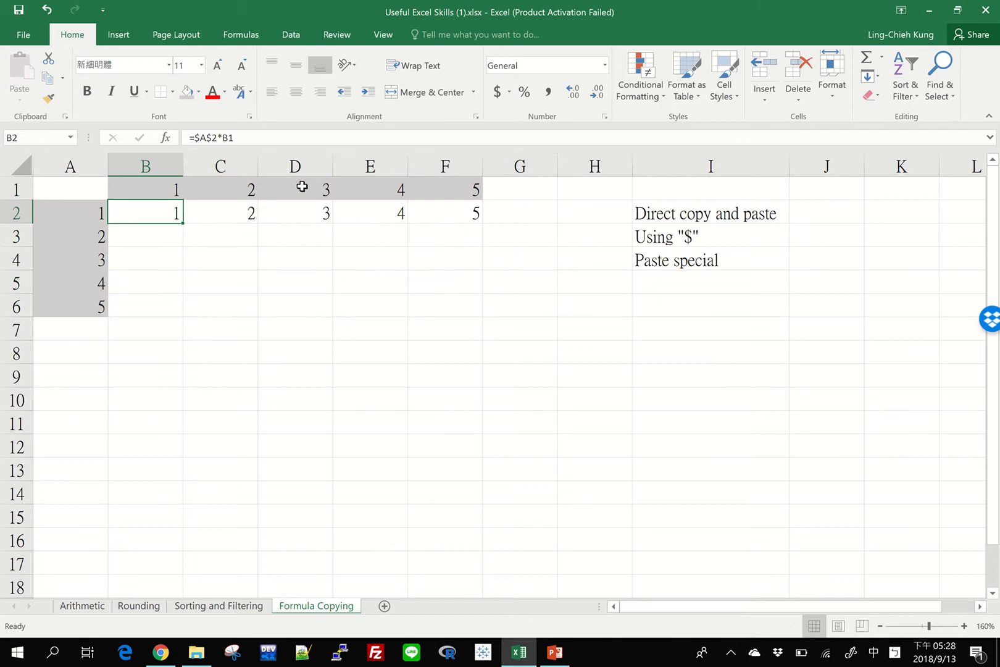
pyautogui.click(196, 137)
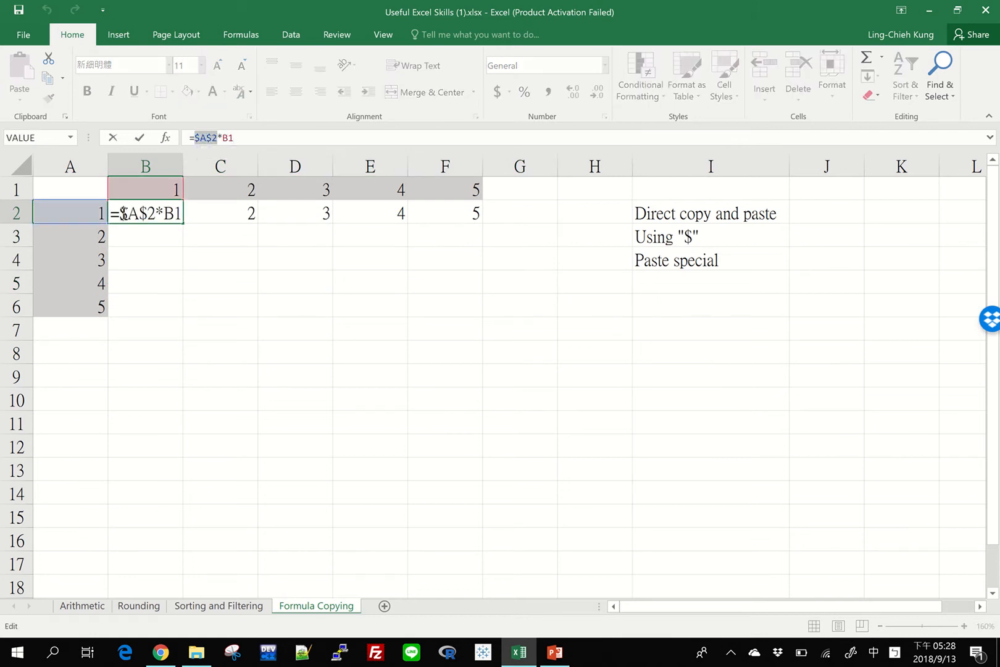
pyautogui.moveTo(123, 213); pyautogui.dragTo(156, 219)
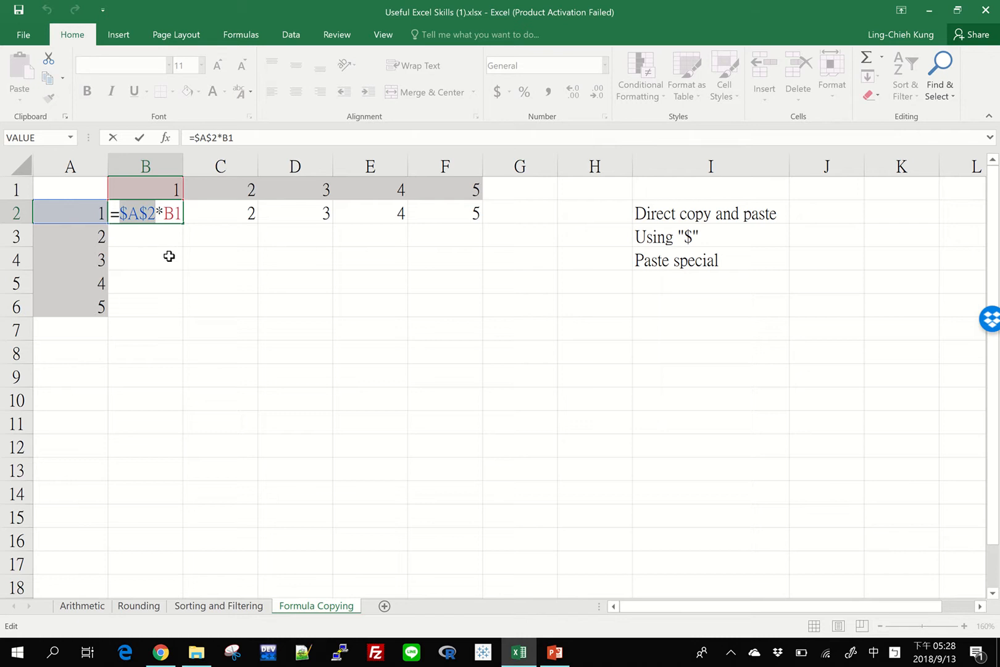
pyautogui.click(146, 212)
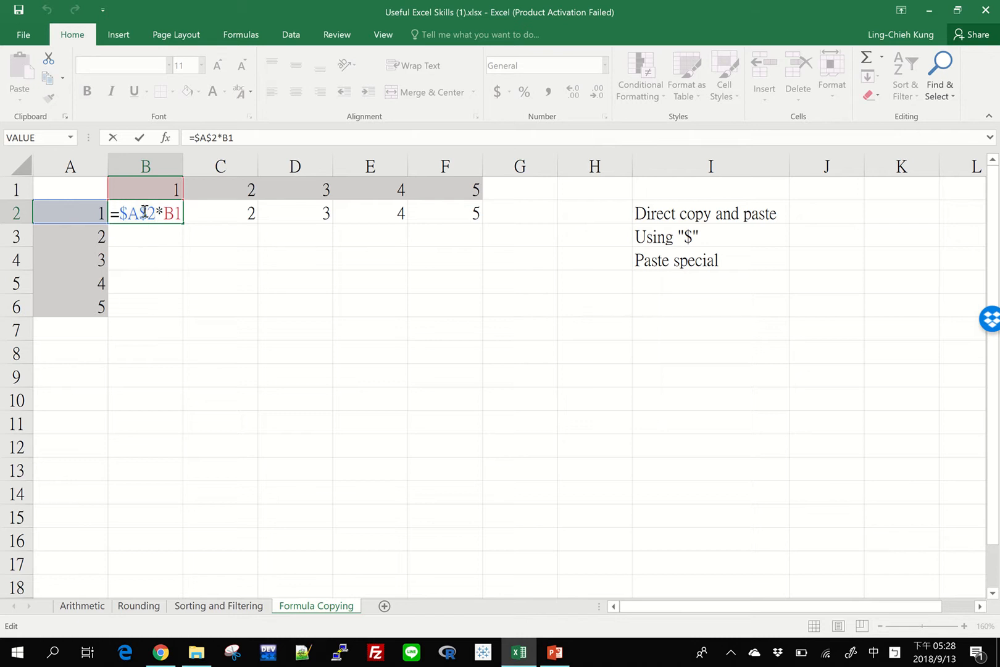
pyautogui.press('BackSpace')
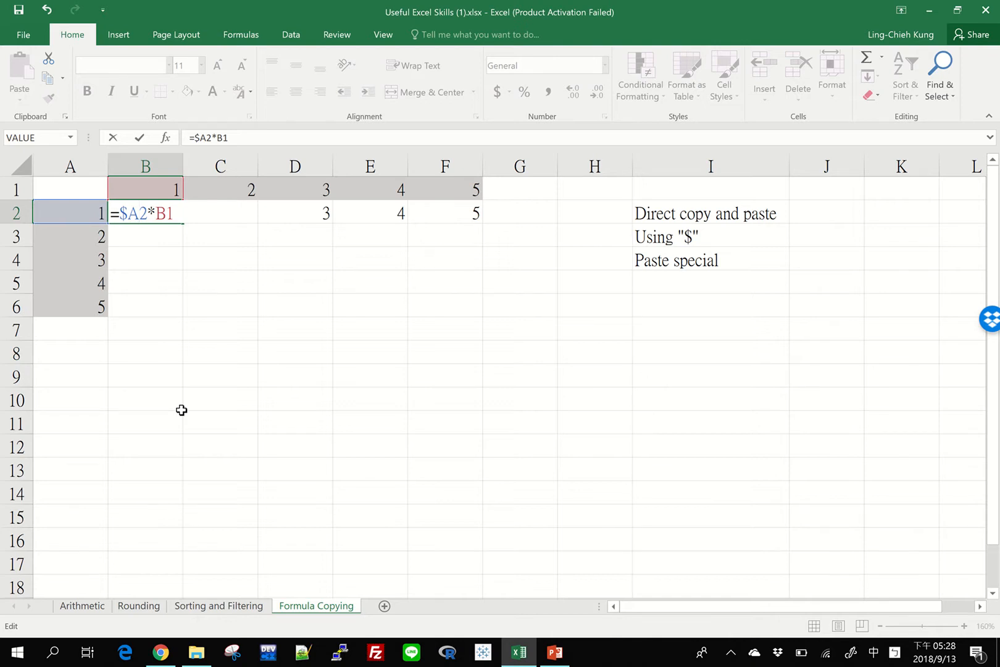
# Step: Change the B1 reference in cell B2 to B$1, entering the formula =$A2*B$1
pyautogui.press('Right')
pyautogui.press('Right')
pyautogui.hotkey('shift', 'Right')
pyautogui.hotkey('shift', 'Right')
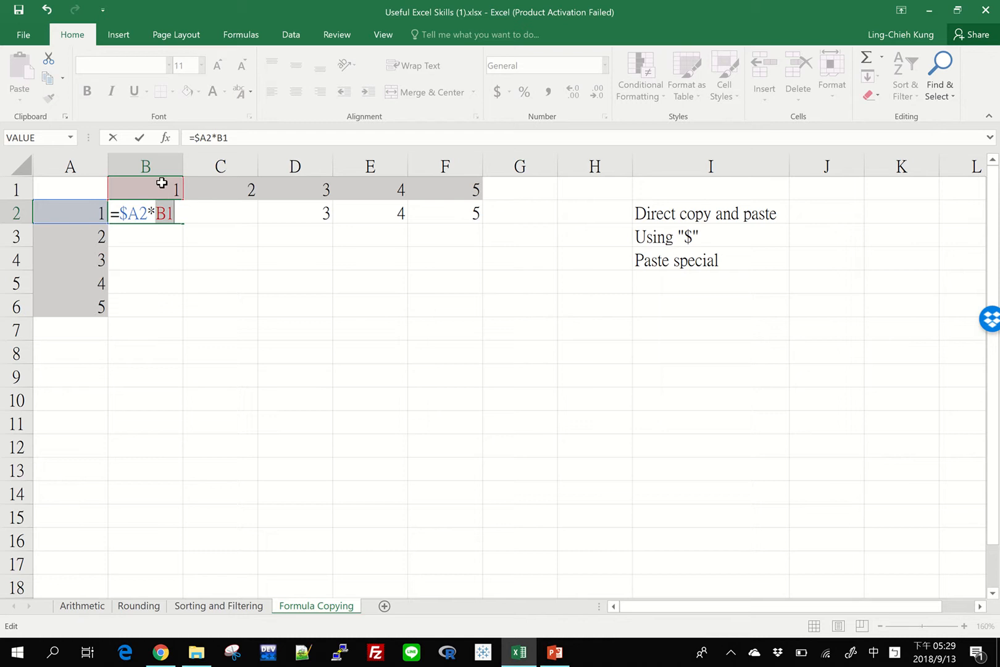
pyautogui.write('B$1')
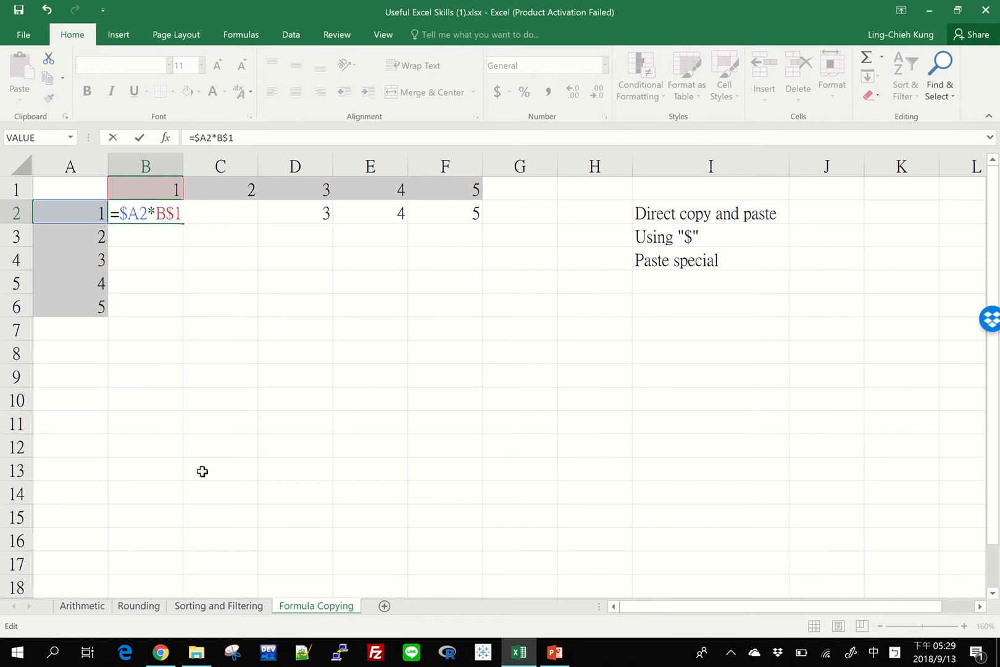
pyautogui.press('Return')
# Step: Fill the mixed-reference formula of B2 across to F2, check the copies, and fill the row down to row 6
pyautogui.click(163, 216)
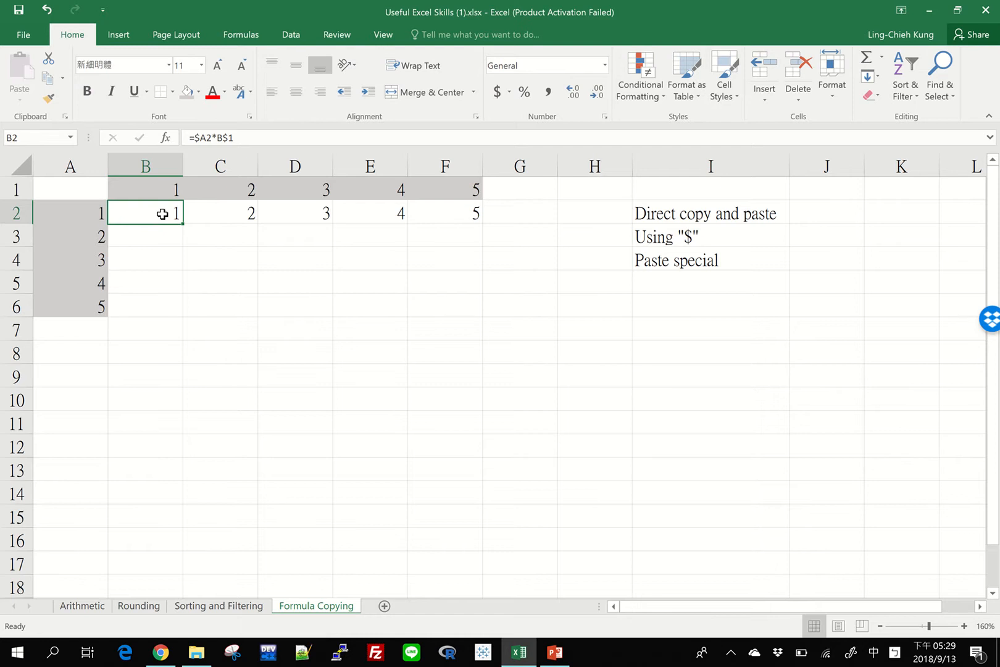
pyautogui.moveTo(184, 223); pyautogui.dragTo(476, 227)
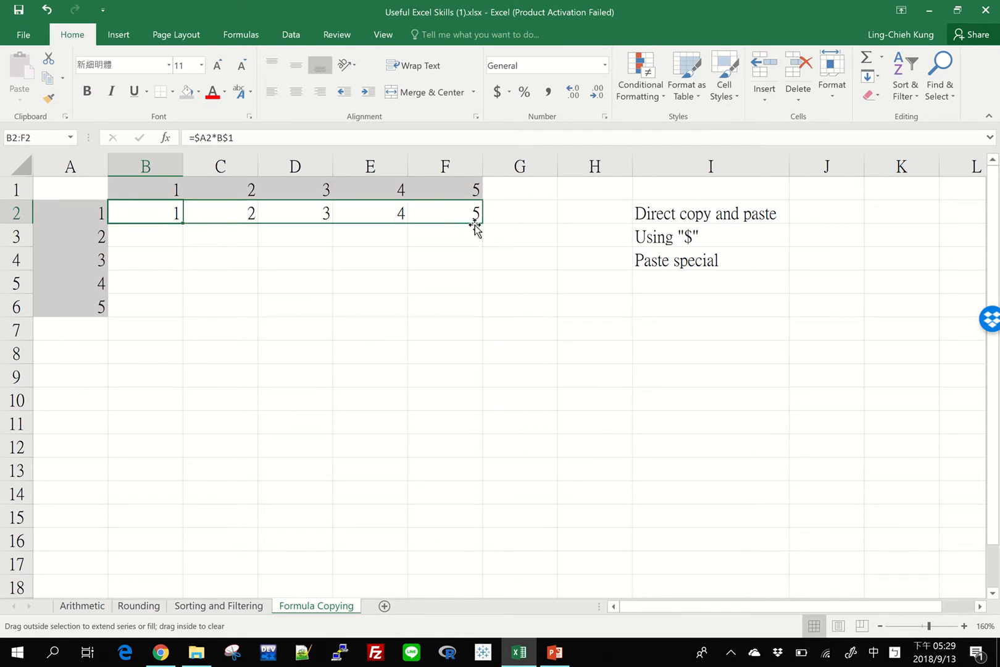
pyautogui.click(328, 213)
pyautogui.click(355, 210)
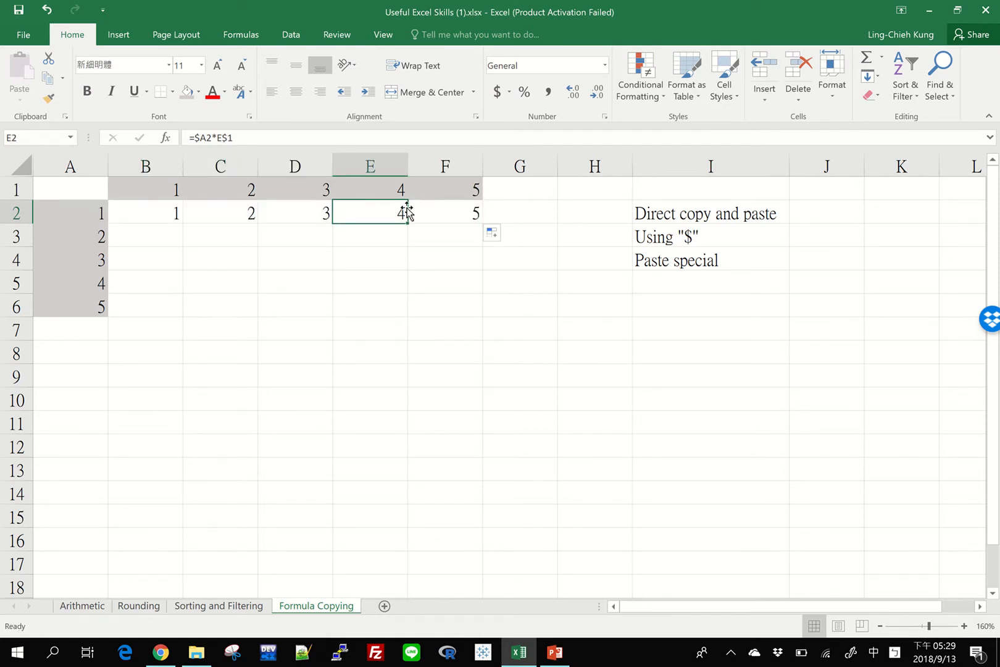
pyautogui.click(445, 218)
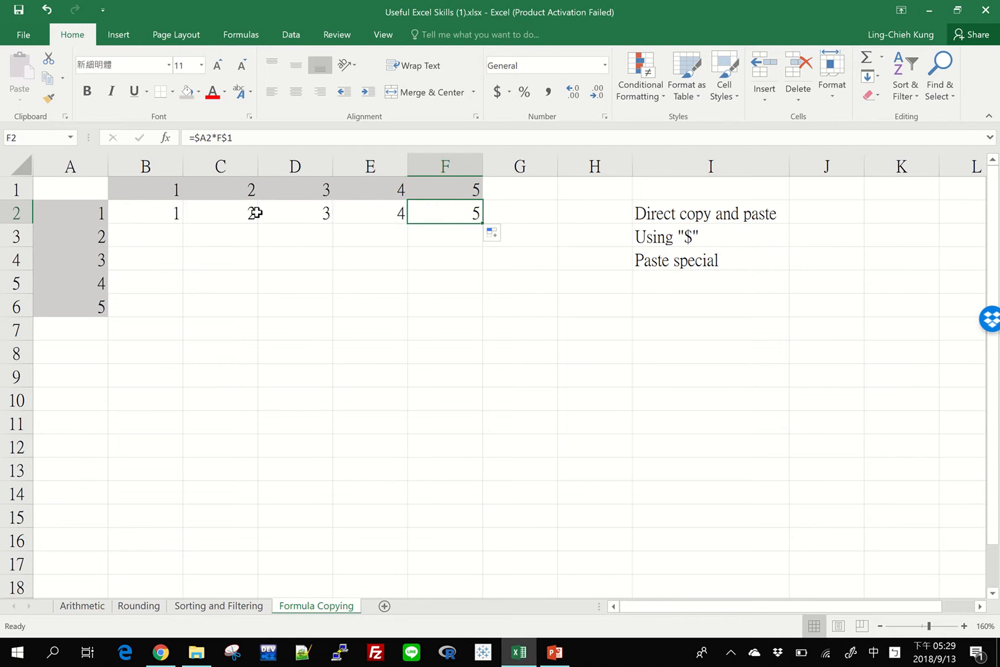
pyautogui.moveTo(175, 211); pyautogui.dragTo(481, 318)
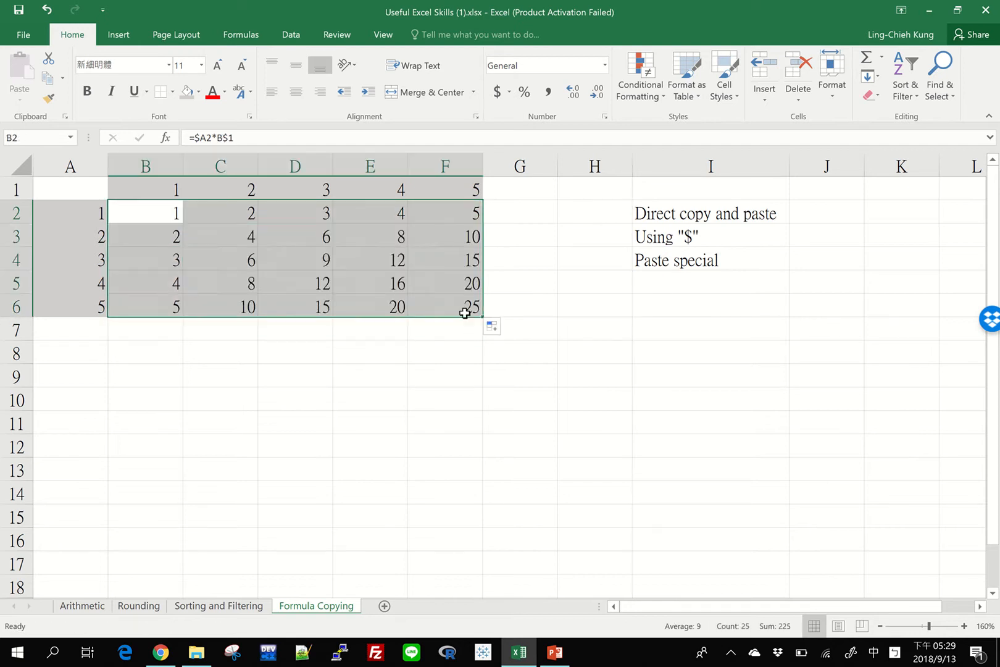
# Step: Examine the column and row references in the formulas of cells D4 and E6, leaving both formulas as they are
pyautogui.click(302, 249)
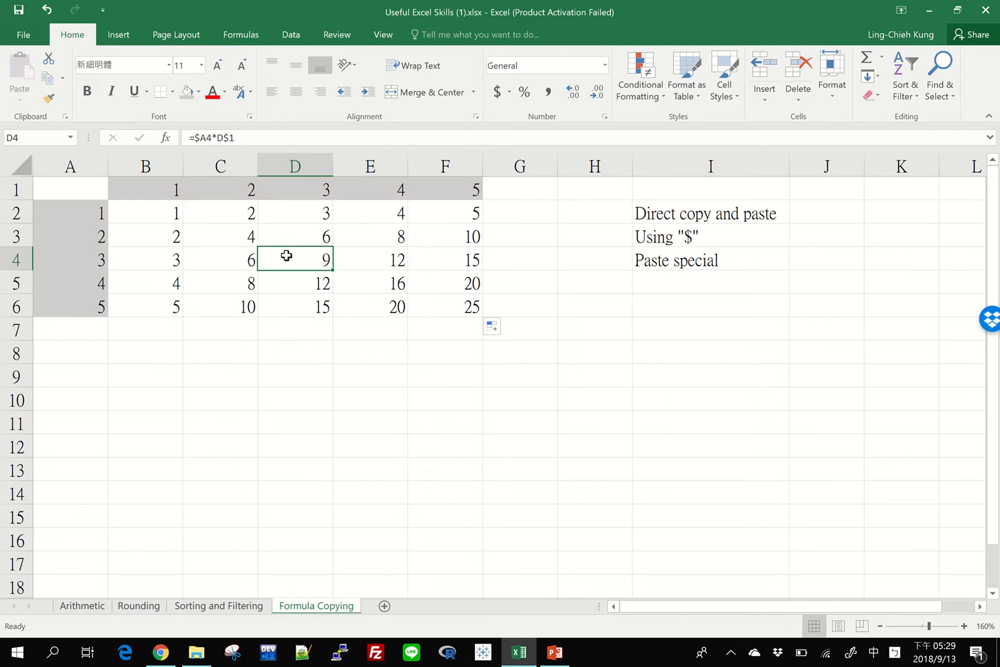
pyautogui.doubleClick(288, 256)
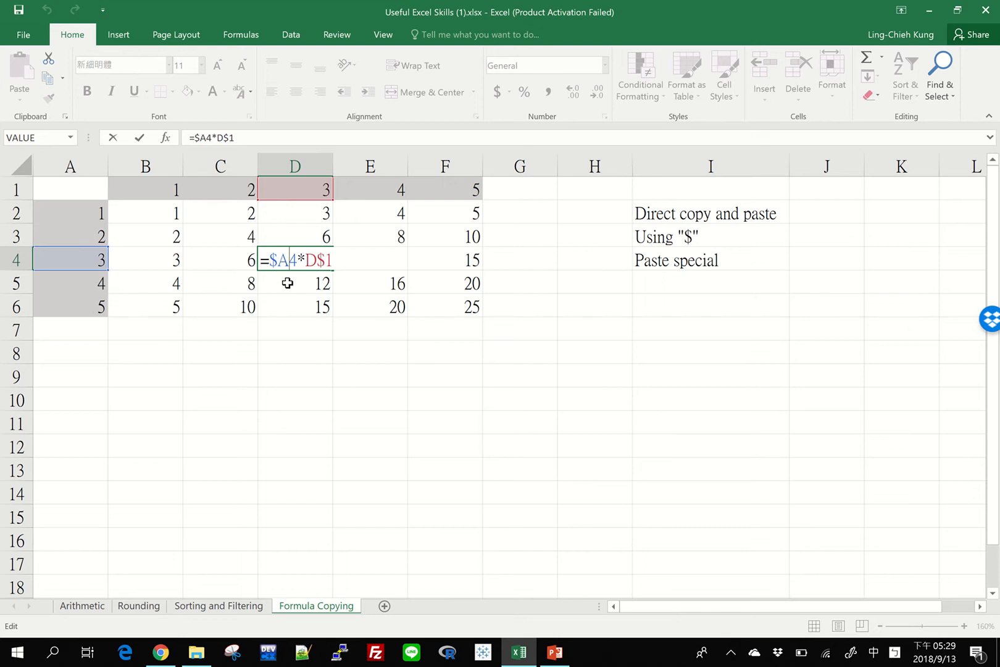
pyautogui.moveTo(291, 258); pyautogui.dragTo(297, 257)
pyautogui.press('Right')
pyautogui.press('Right')
pyautogui.hotkey('shift', 'Right')
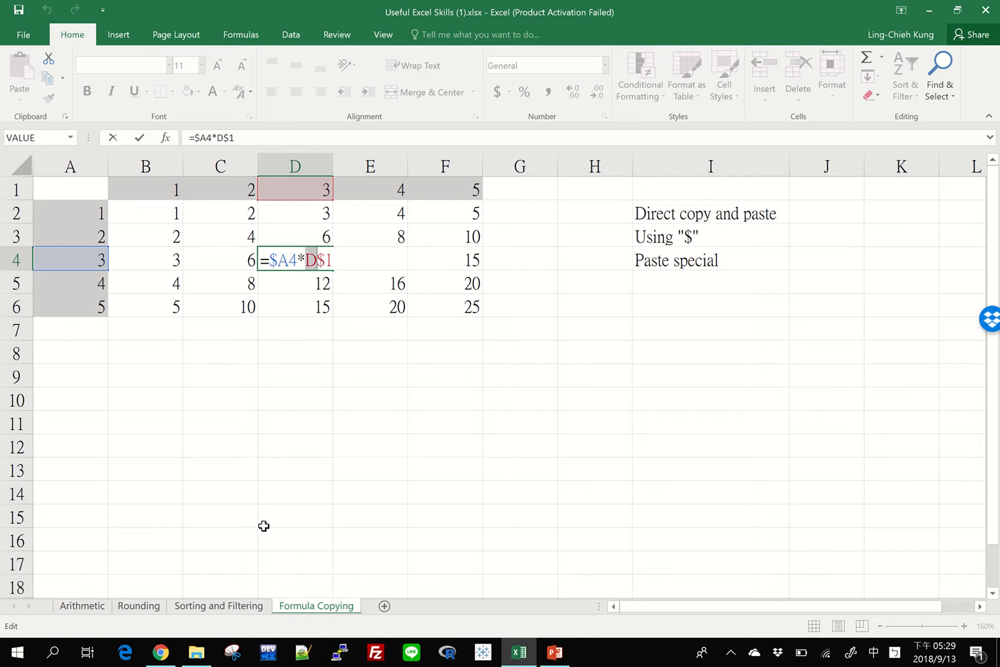
pyautogui.press('Escape')
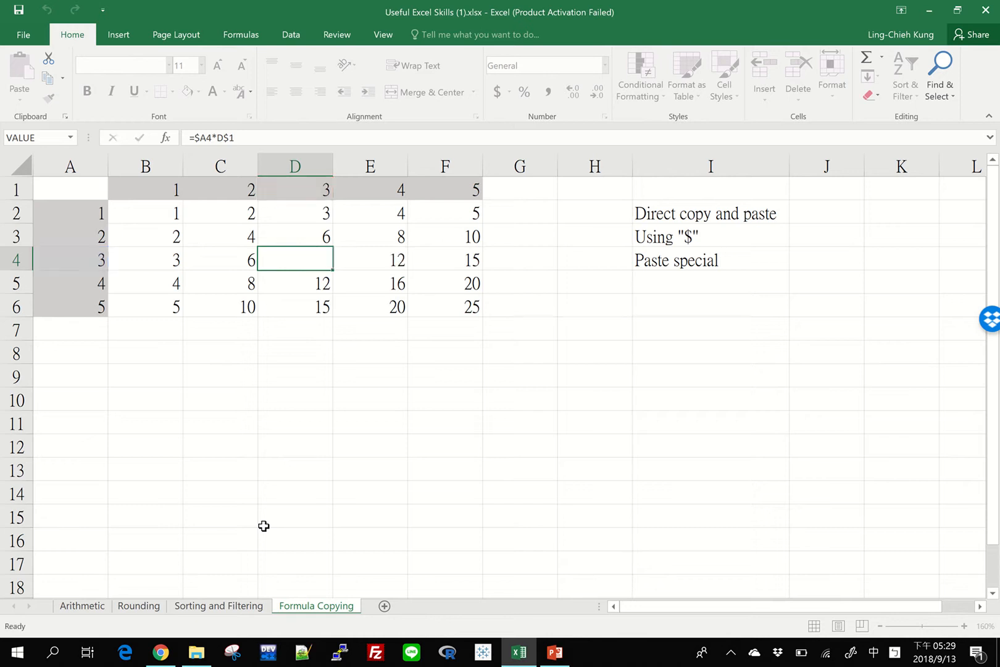
pyautogui.doubleClick(377, 301)
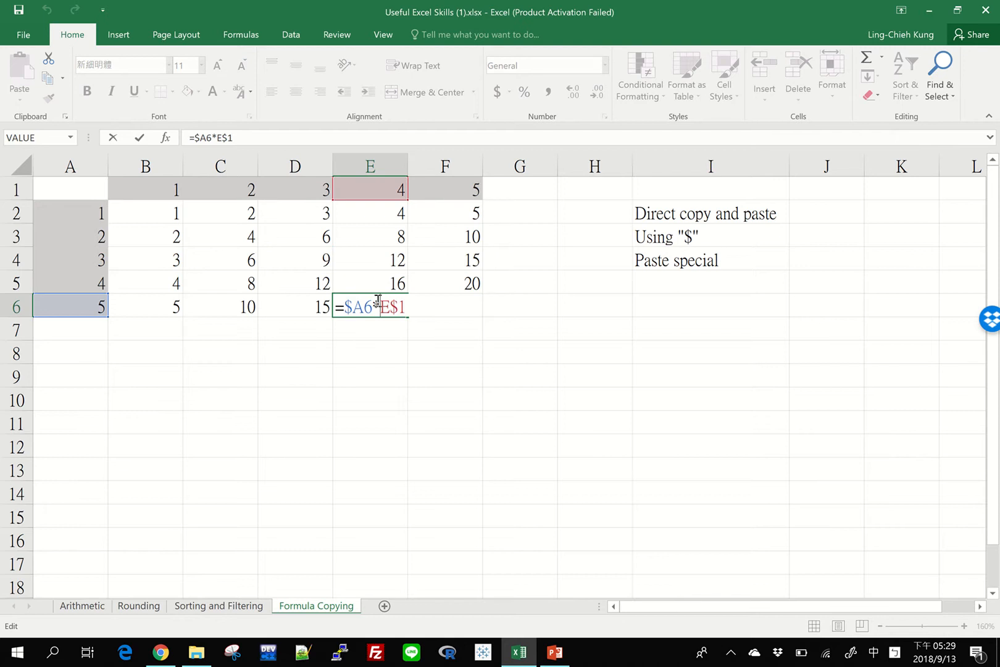
pyautogui.press('Escape')
pyautogui.click(715, 233)
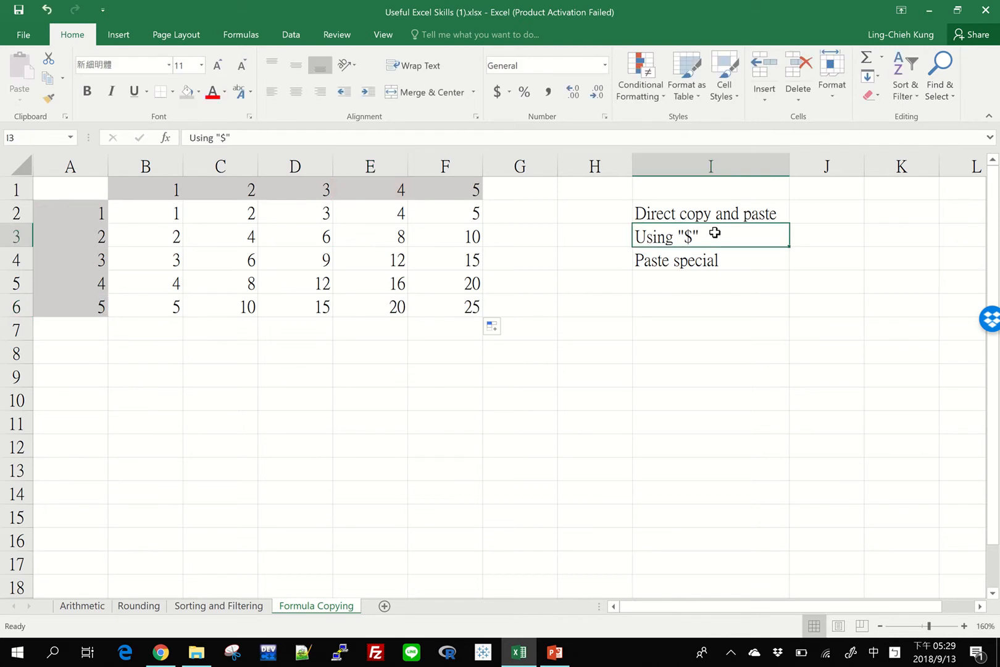
# Step: Clear the results in B3 through F6, keeping only the formulas in row 2
pyautogui.moveTo(467, 306); pyautogui.dragTo(453, 214)
pyautogui.press('Delete')
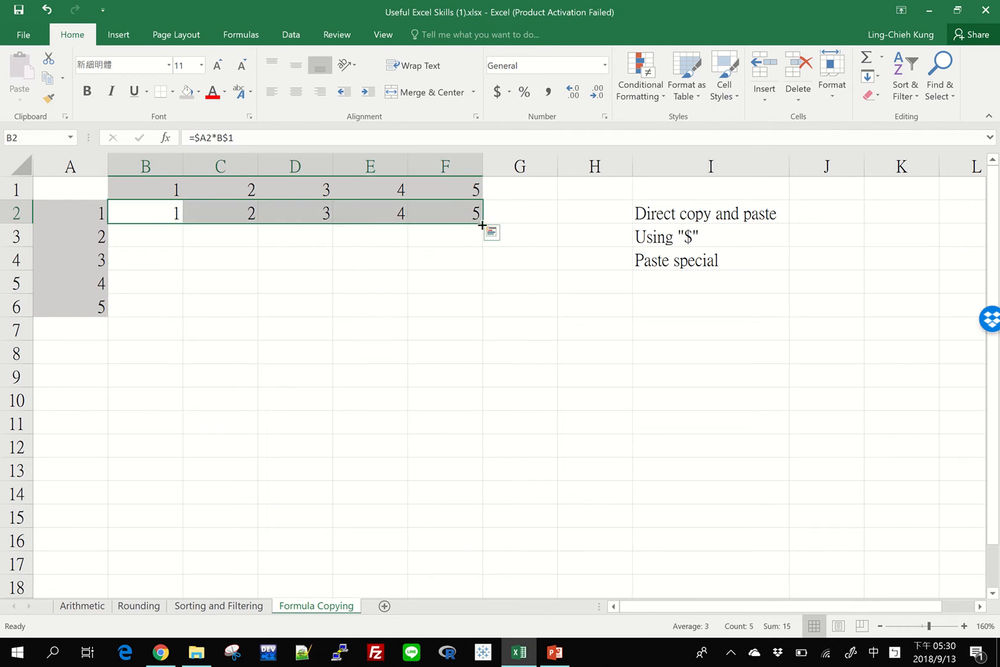
pyautogui.moveTo(482, 225)
pyautogui.mouseDown()
pyautogui.moveTo(468, 328)
pyautogui.moveTo(474, 213)
pyautogui.moveTo(484, 226)
pyautogui.mouseUp()
pyautogui.click(429, 337)
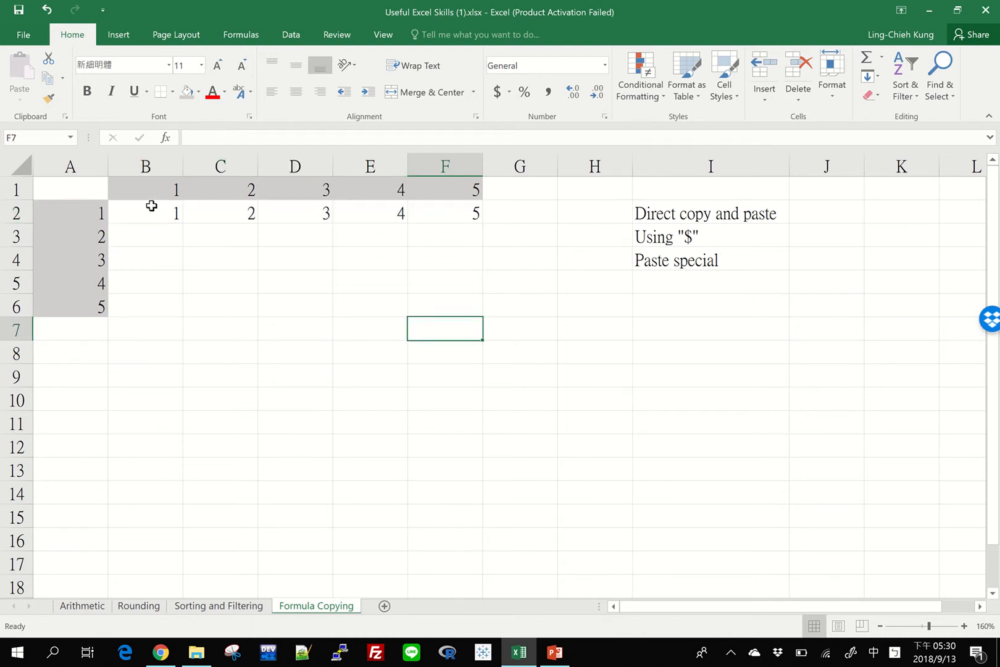
# Step: Auto-fill the formulas of B2 through F2 down to row 6 and undo the fill
pyautogui.moveTo(149, 206); pyautogui.dragTo(447, 215)
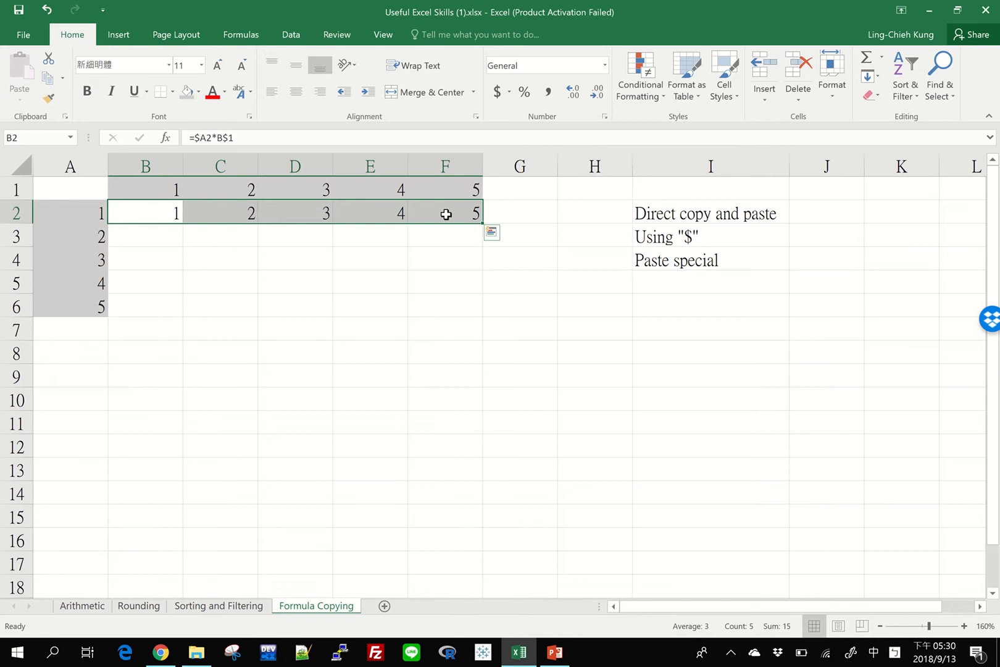
pyautogui.doubleClick(483, 224)
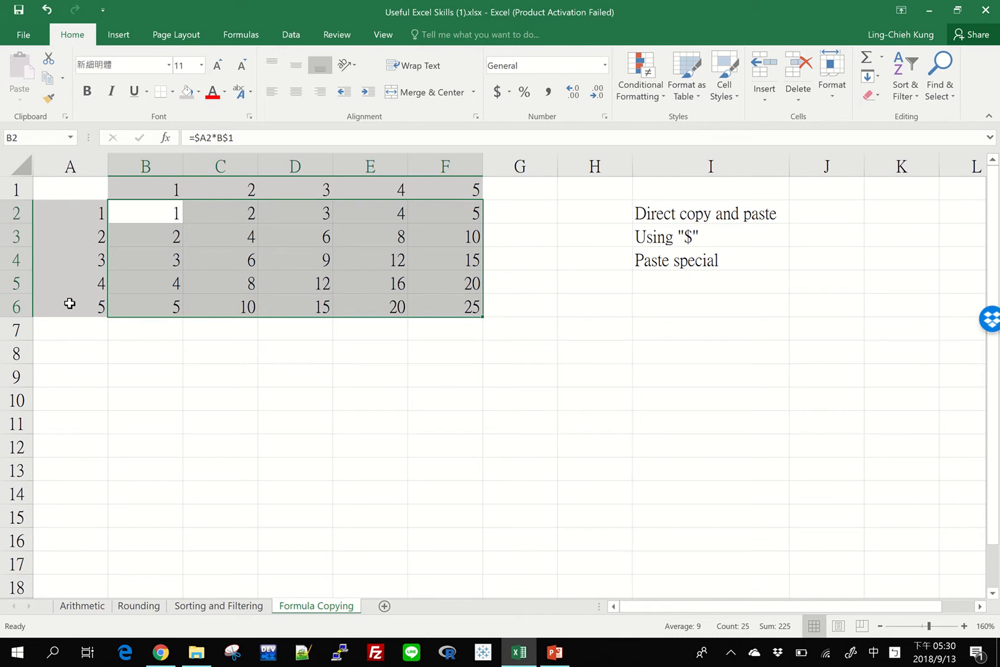
pyautogui.hotkey('ctrl', 'z')
# Step: Clear C2 through F2 and auto-fill the formula of B2 down to B6
pyautogui.moveTo(219, 213); pyautogui.dragTo(447, 212)
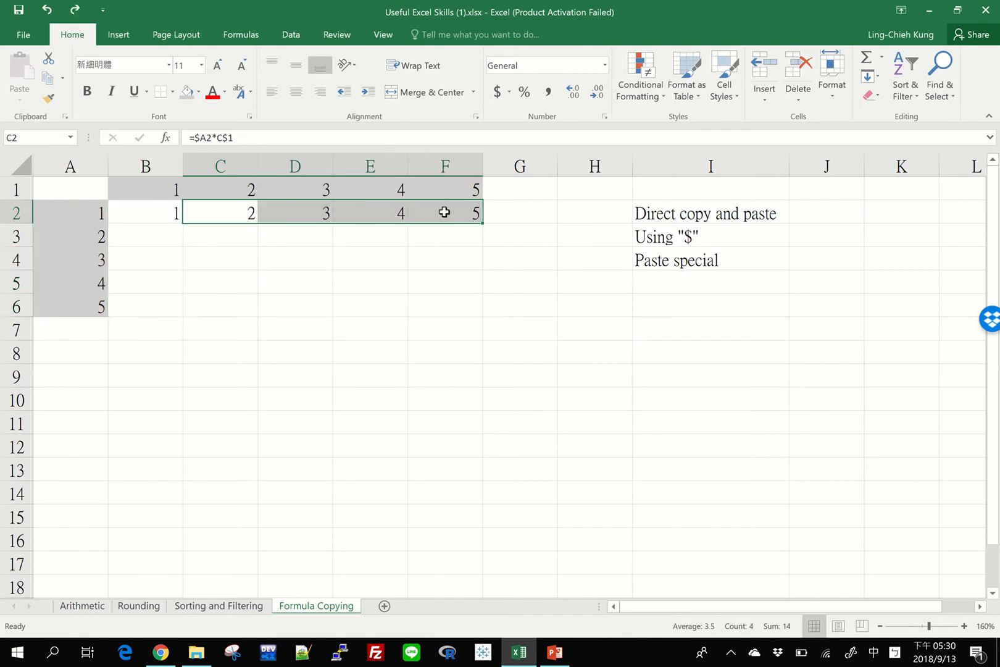
pyautogui.press('Delete')
pyautogui.click(158, 207)
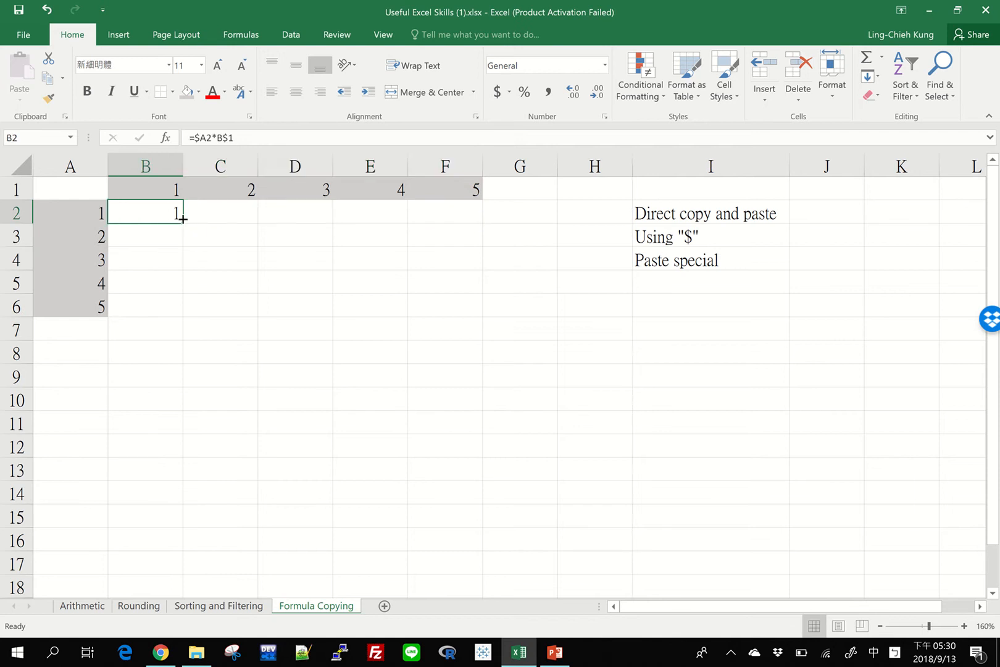
pyautogui.doubleClick(184, 223)
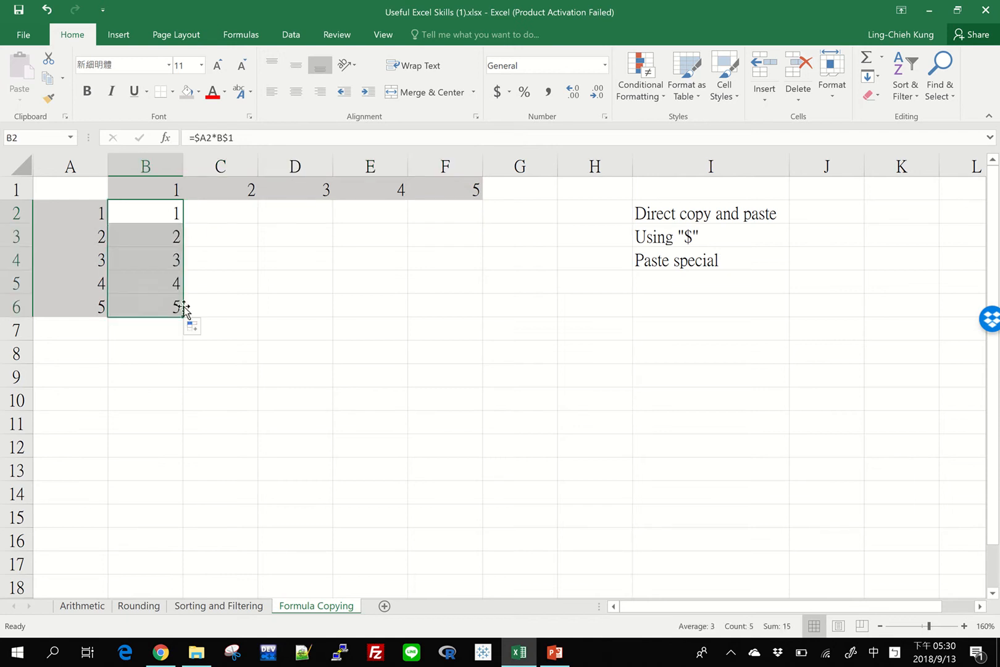
# Step: Fill the formula of B2 across to F2 and auto-fill that row down to row 6
pyautogui.moveTo(182, 319); pyautogui.dragTo(478, 216)
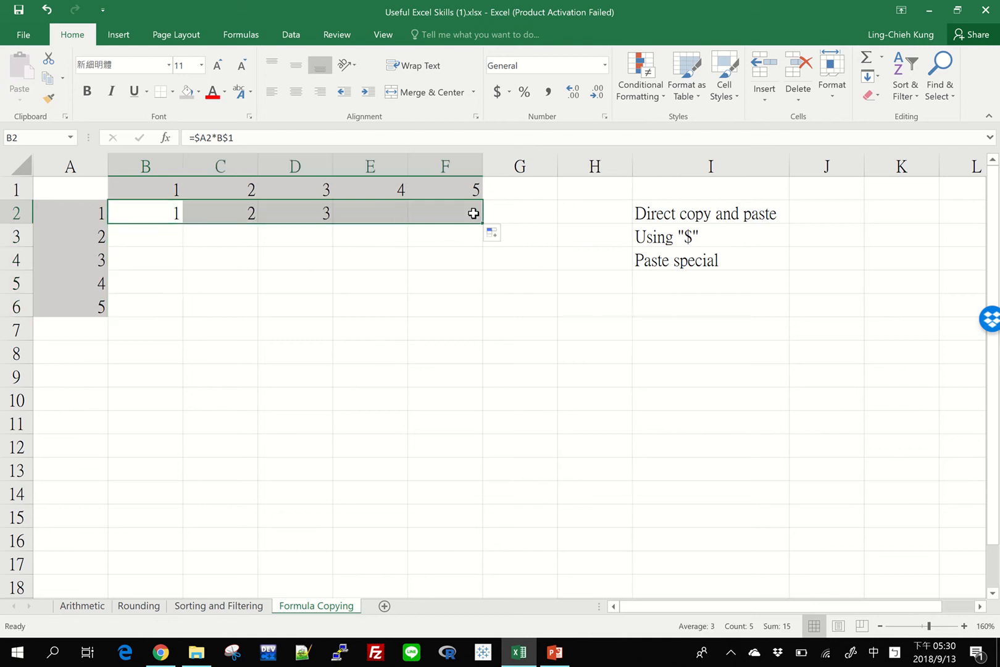
pyautogui.doubleClick(481, 221)
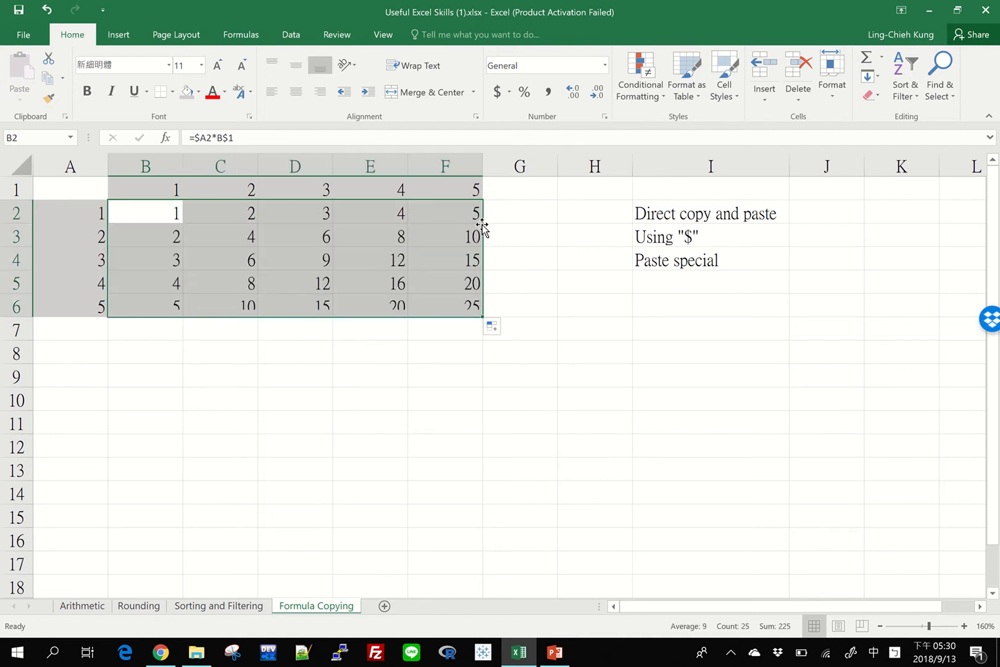
pyautogui.click(466, 380)
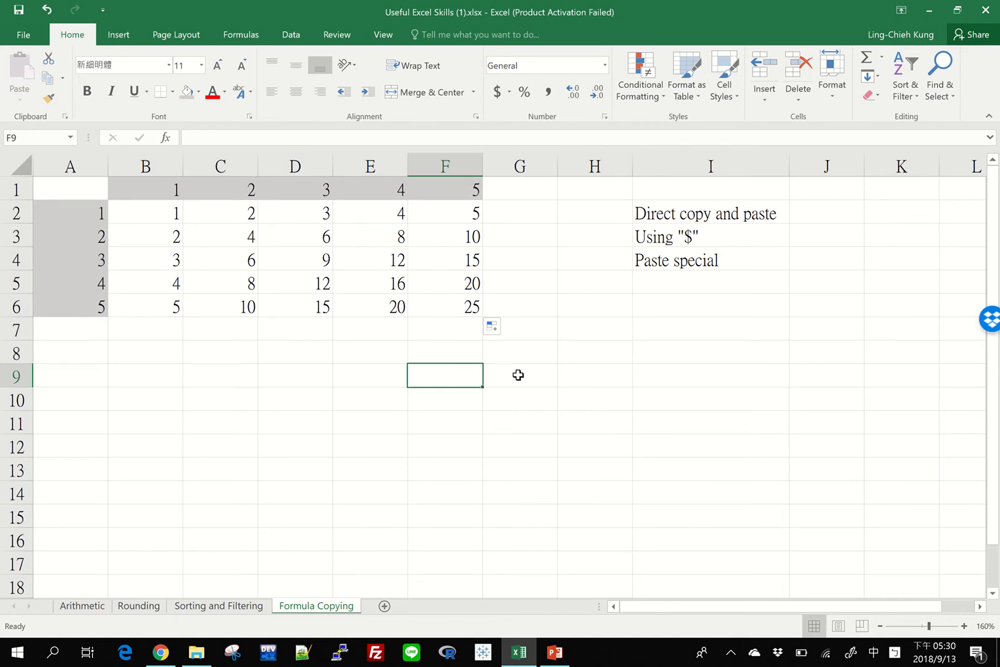
# Step: Copy the table results B2:F6, paste them normally at B13, and clear the pasted cells
pyautogui.click(704, 260)
pyautogui.click(466, 408)
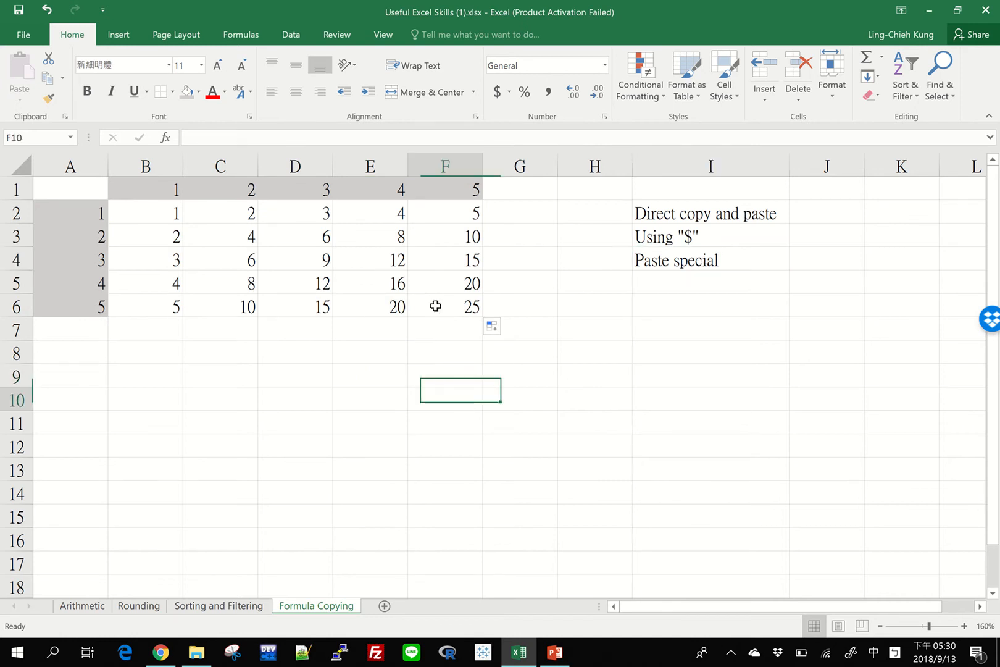
pyautogui.moveTo(437, 305); pyautogui.dragTo(164, 209)
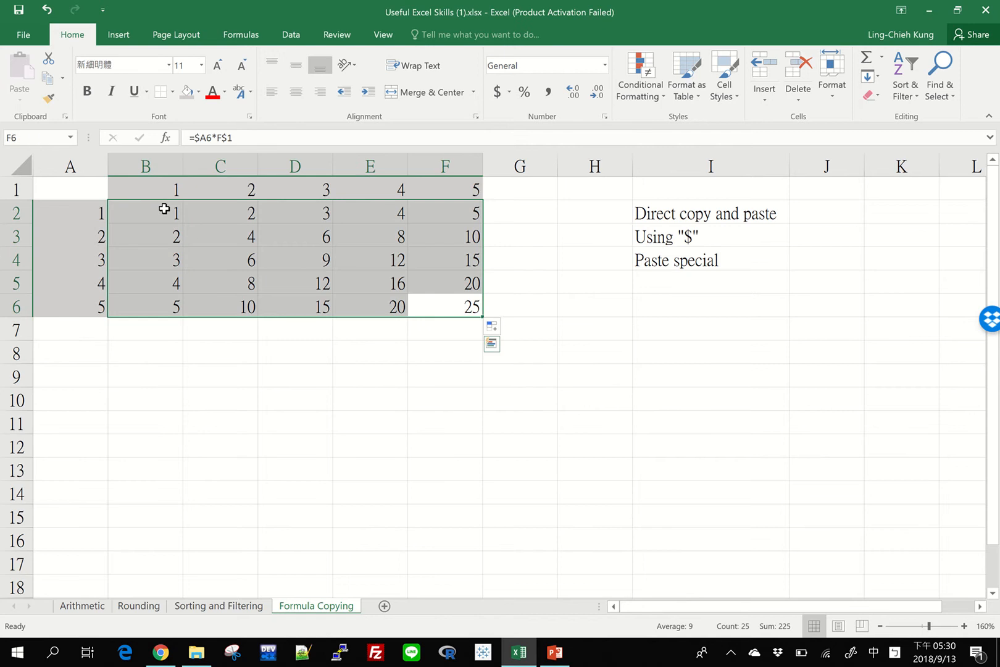
pyautogui.hotkey('ctrl', 'c')
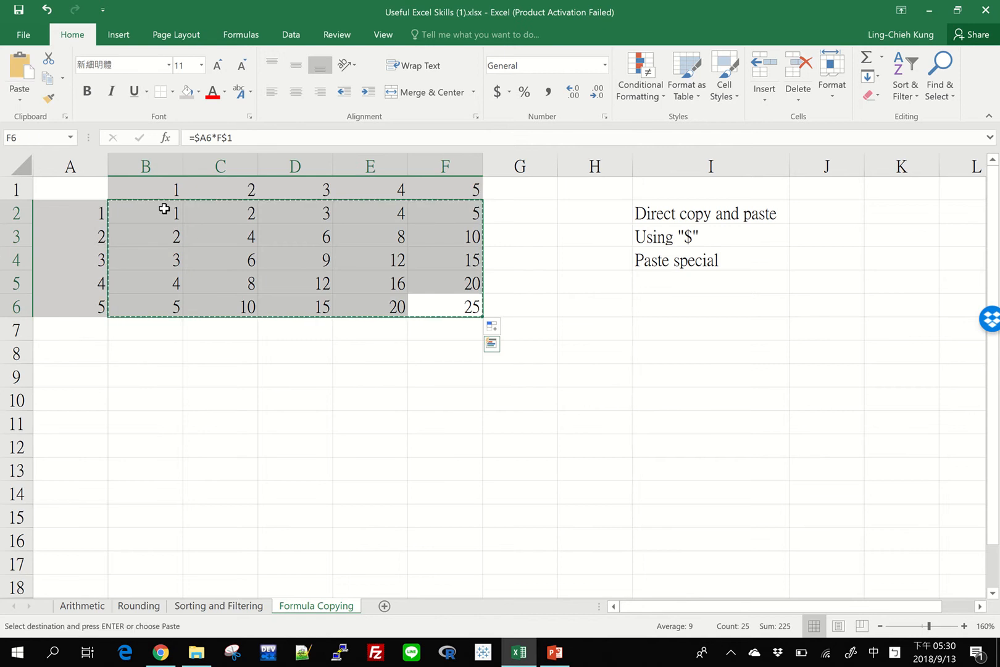
pyautogui.click(148, 479)
pyautogui.hotkey('ctrl', 'v')
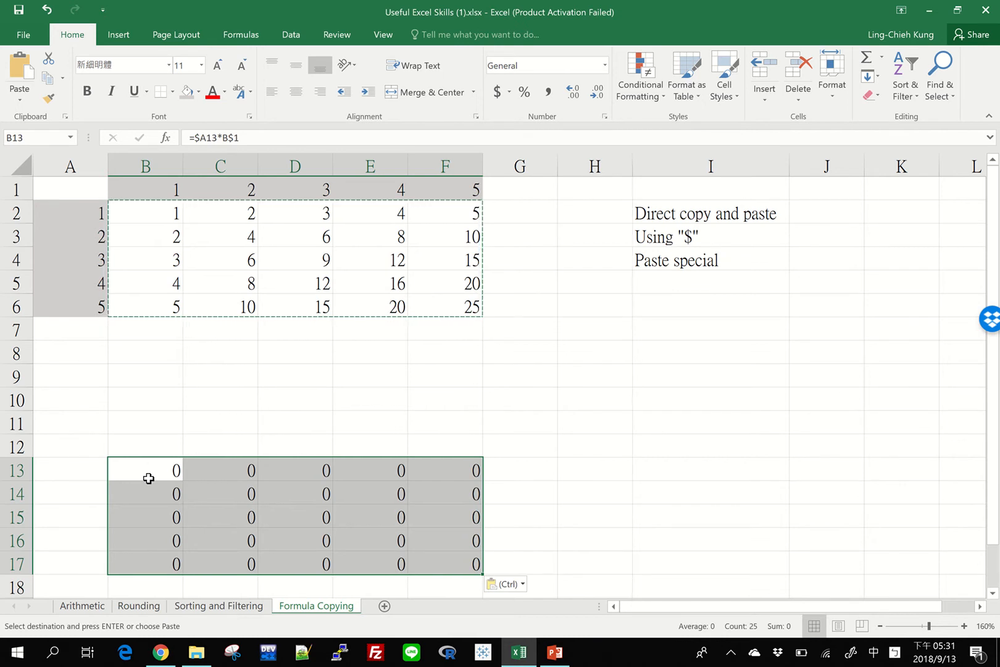
pyautogui.press('Delete')
# Step: Copy the table results B2:F6 and paste them at B10 with Paste Special, using the Values option
pyautogui.moveTo(174, 207); pyautogui.dragTo(437, 302)
pyautogui.hotkey('ctrl', 'c')
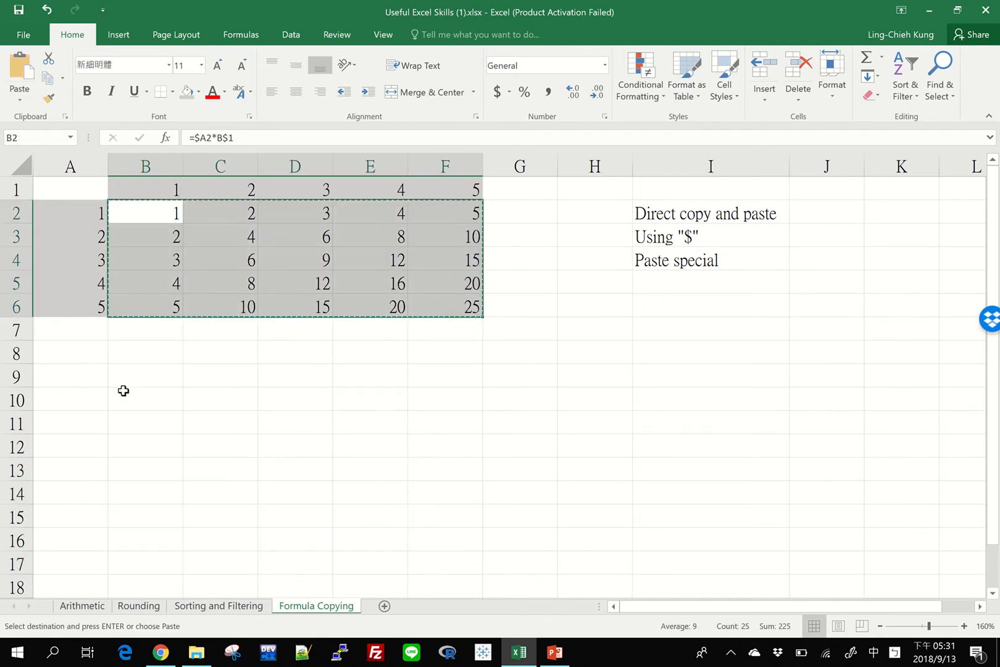
pyautogui.click(124, 391)
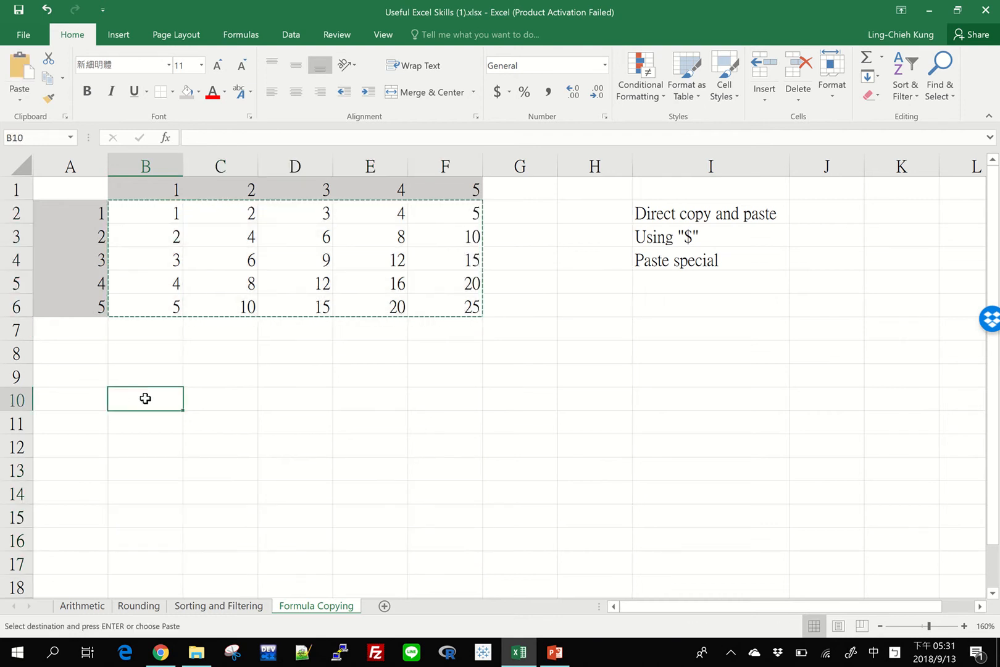
pyautogui.rightClick(145, 398)
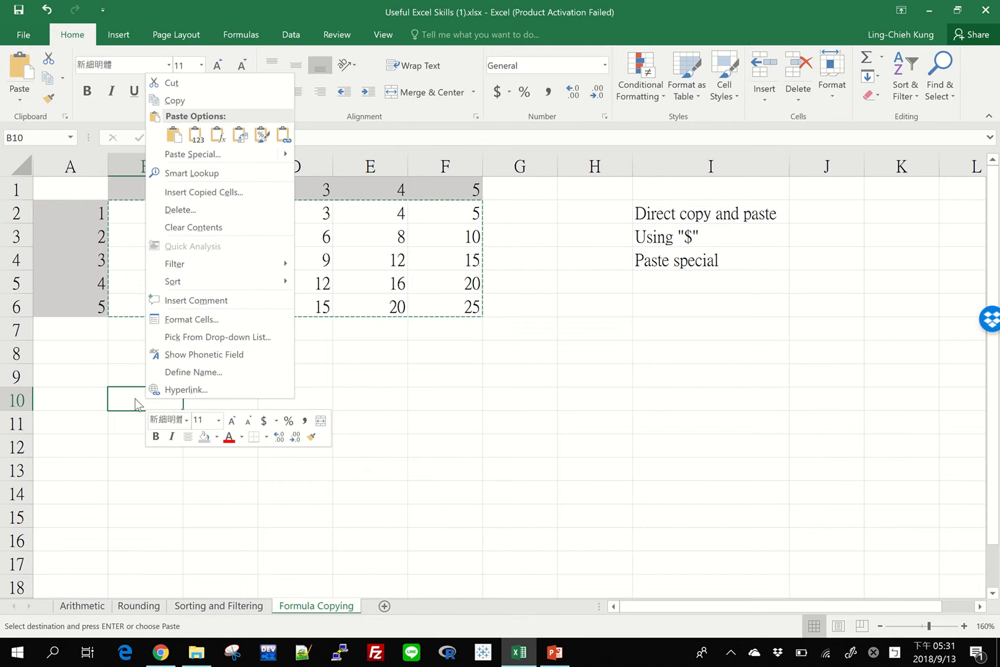
pyautogui.click(195, 139)
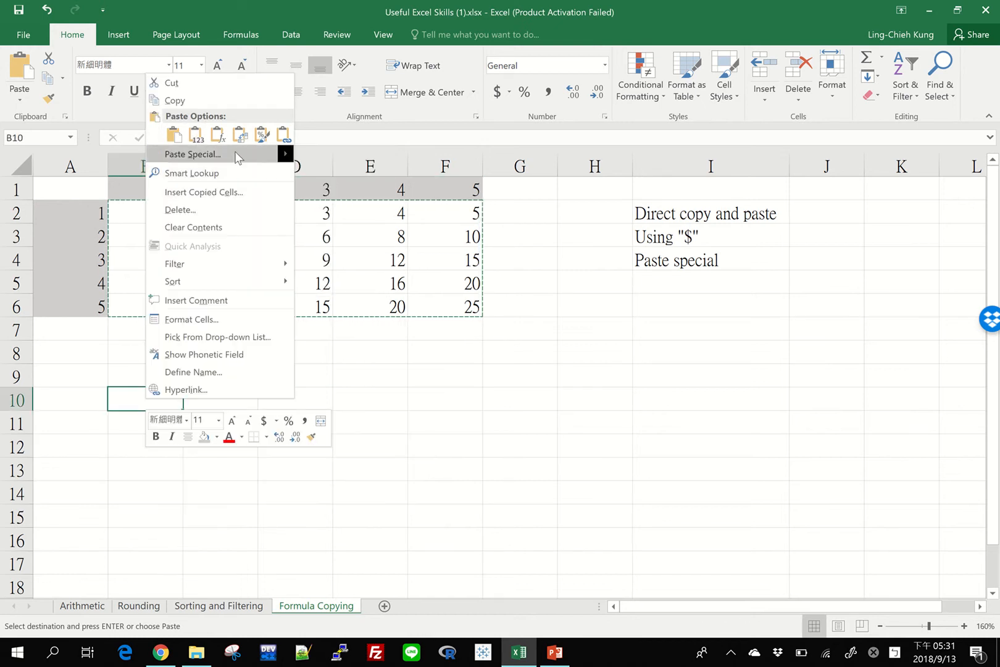
pyautogui.click(230, 155)
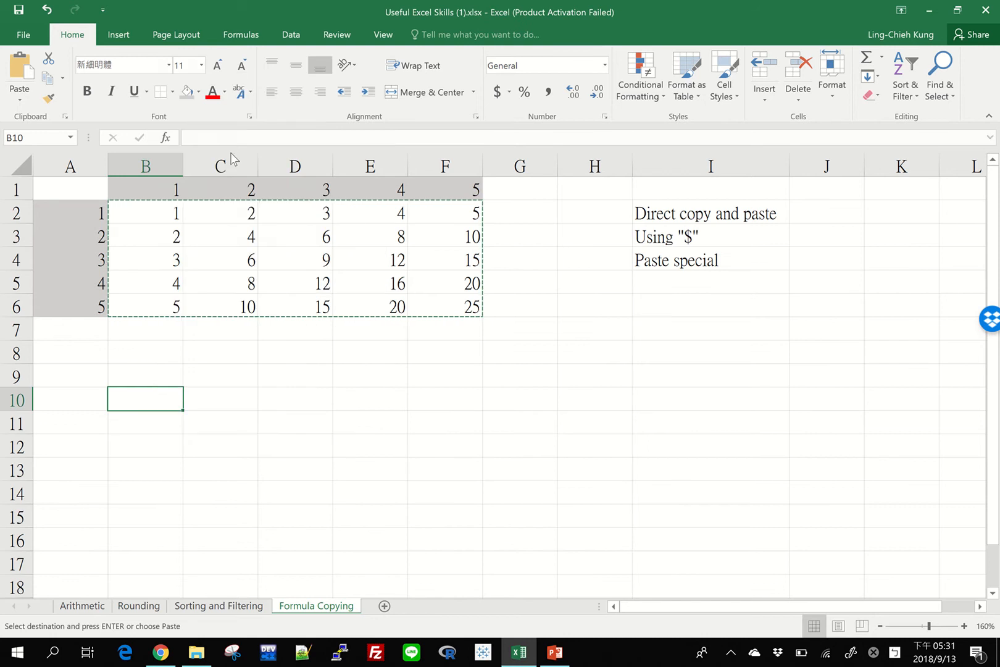
pyautogui.click(131, 88)
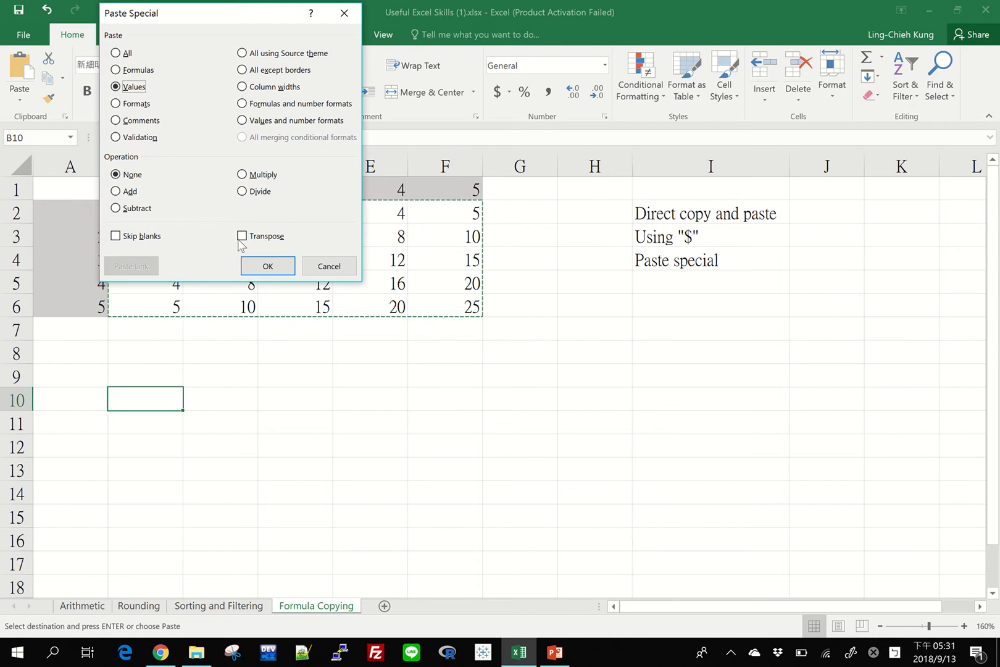
pyautogui.click(264, 266)
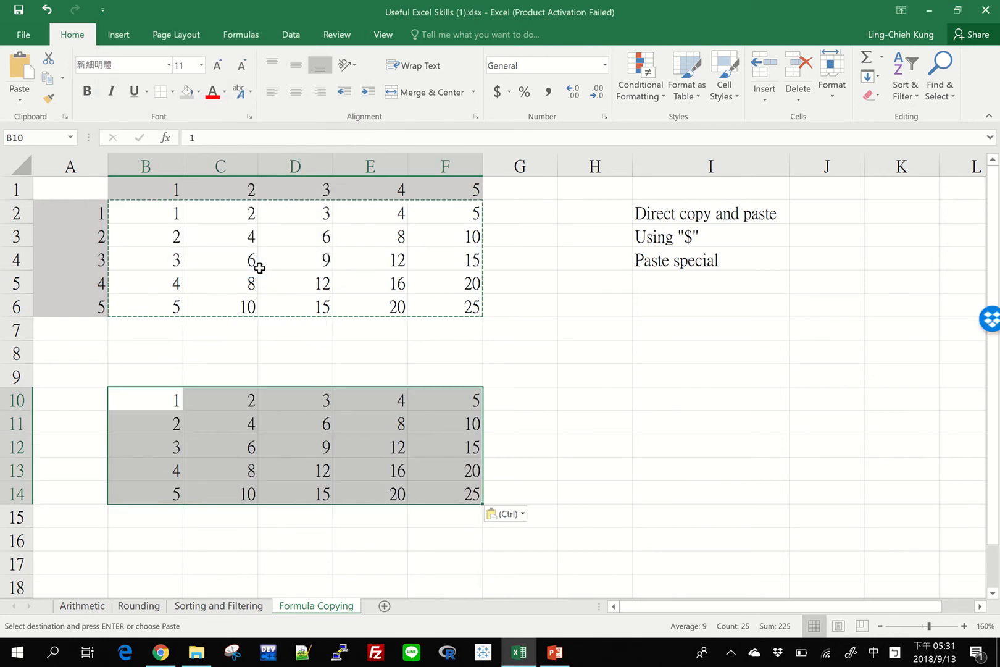
# Step: Compare the contents of several pasted cells in B10:F14 with the formulas in the original table
pyautogui.click(262, 400)
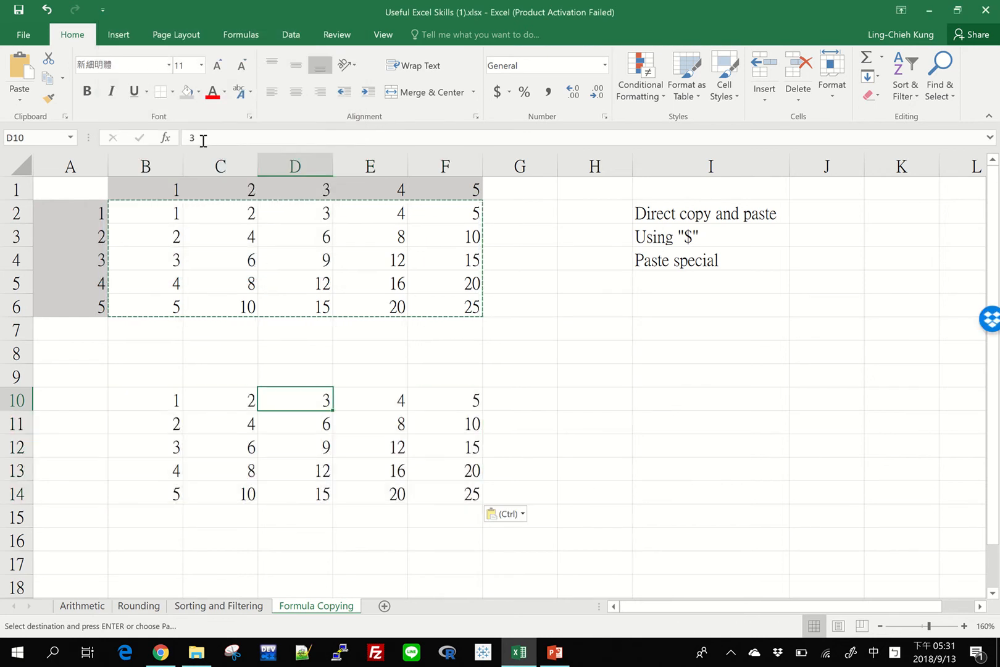
pyautogui.click(286, 432)
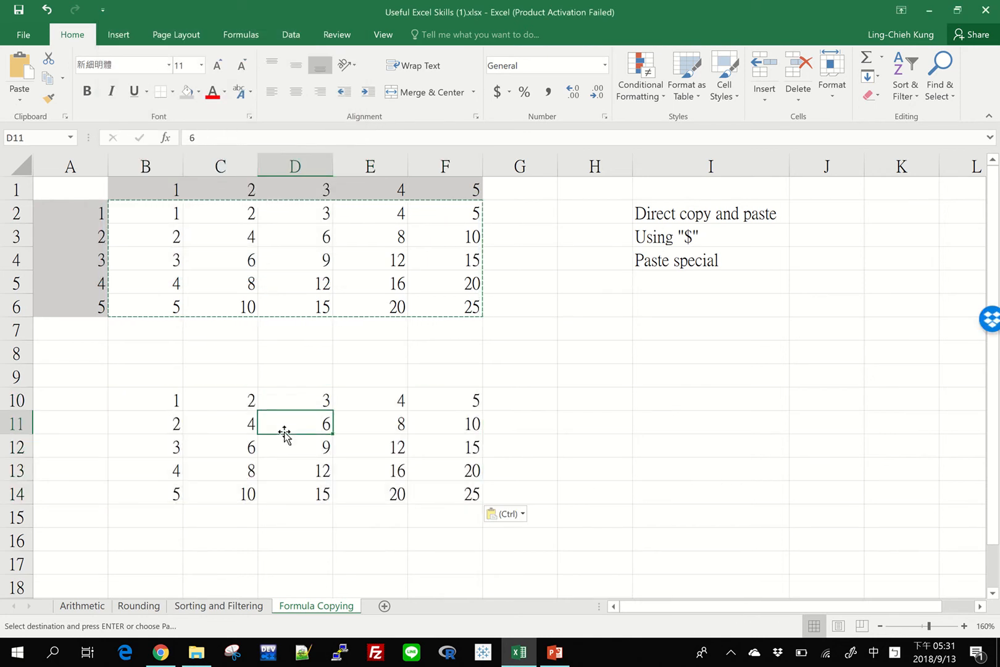
pyautogui.click(353, 470)
pyautogui.click(221, 454)
pyautogui.click(277, 253)
pyautogui.click(371, 305)
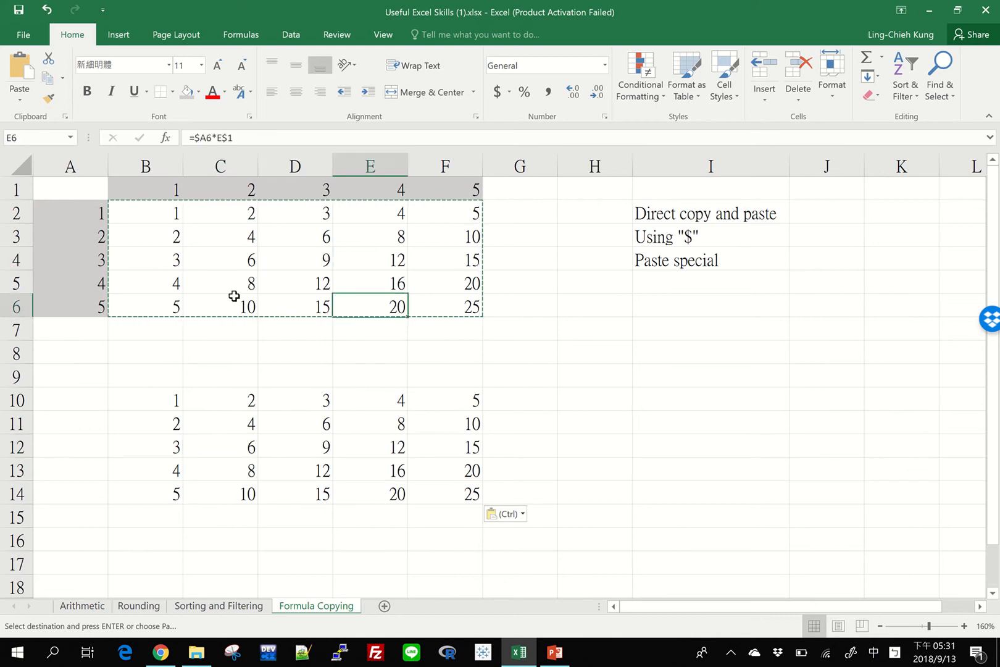
pyautogui.click(224, 297)
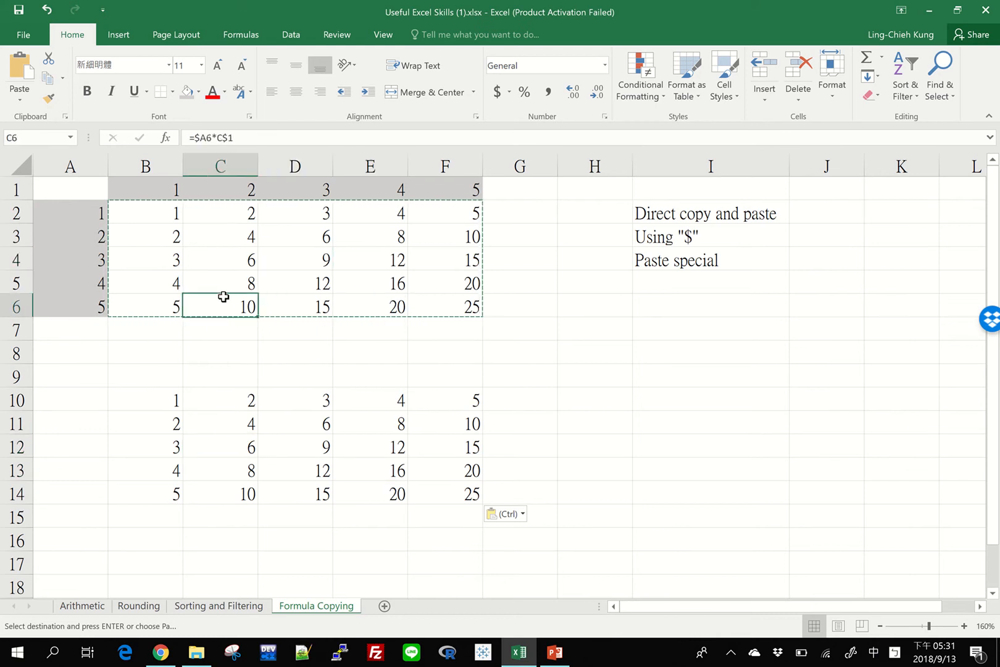
# Step: Clear the pasted values from B10:F14
pyautogui.moveTo(148, 400); pyautogui.dragTo(466, 485)
pyautogui.press('Delete')
pyautogui.click(320, 381)
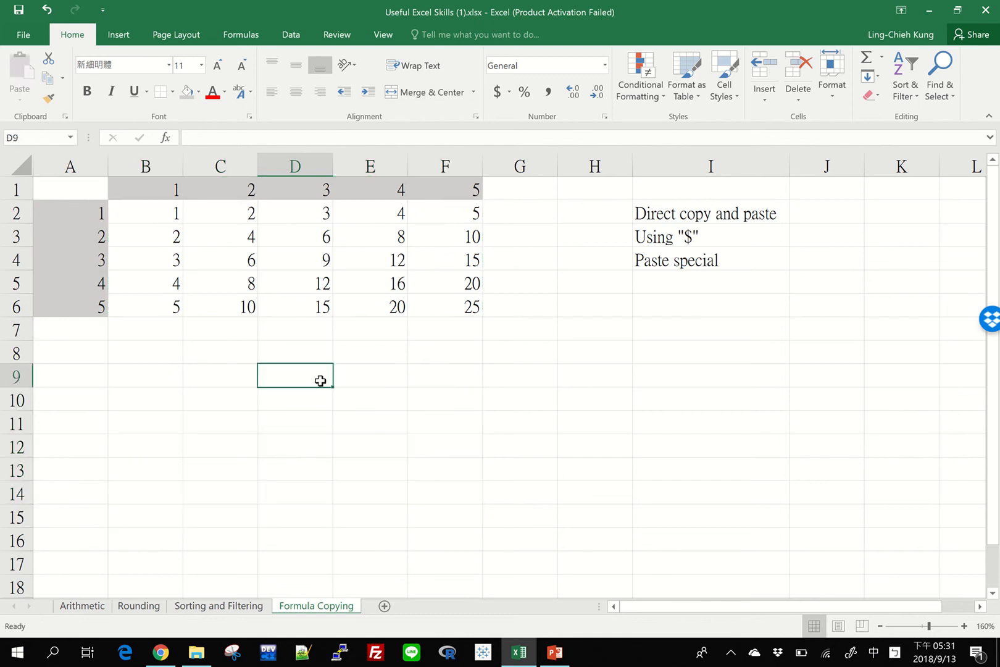
# Step: Copy the first two rows of results, B2:F3, and paste them as values only at B9
pyautogui.moveTo(141, 216); pyautogui.dragTo(456, 248)
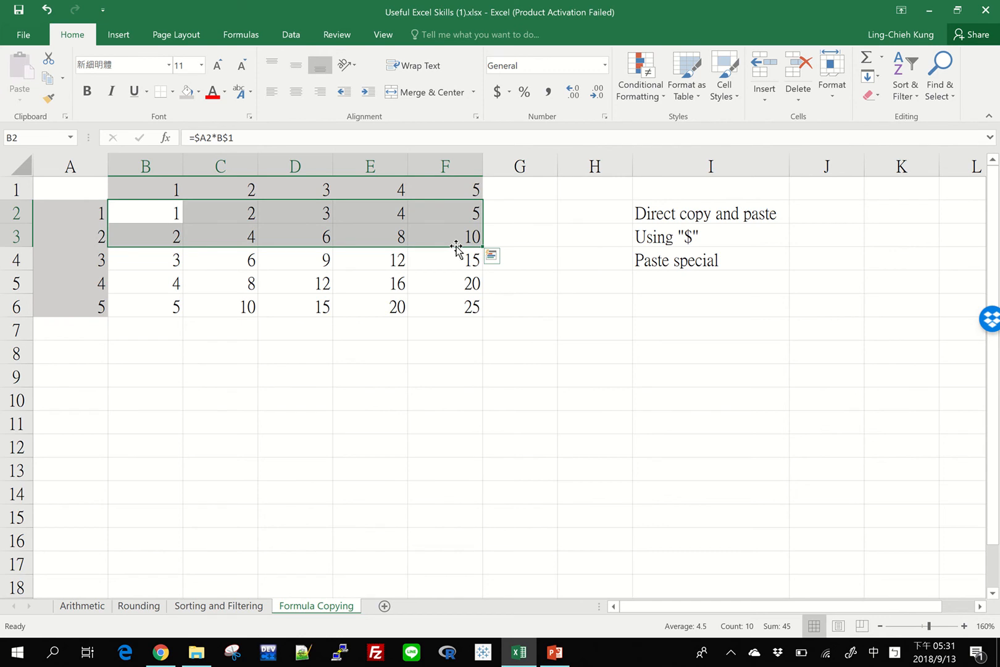
pyautogui.hotkey('ctrl', 'c')
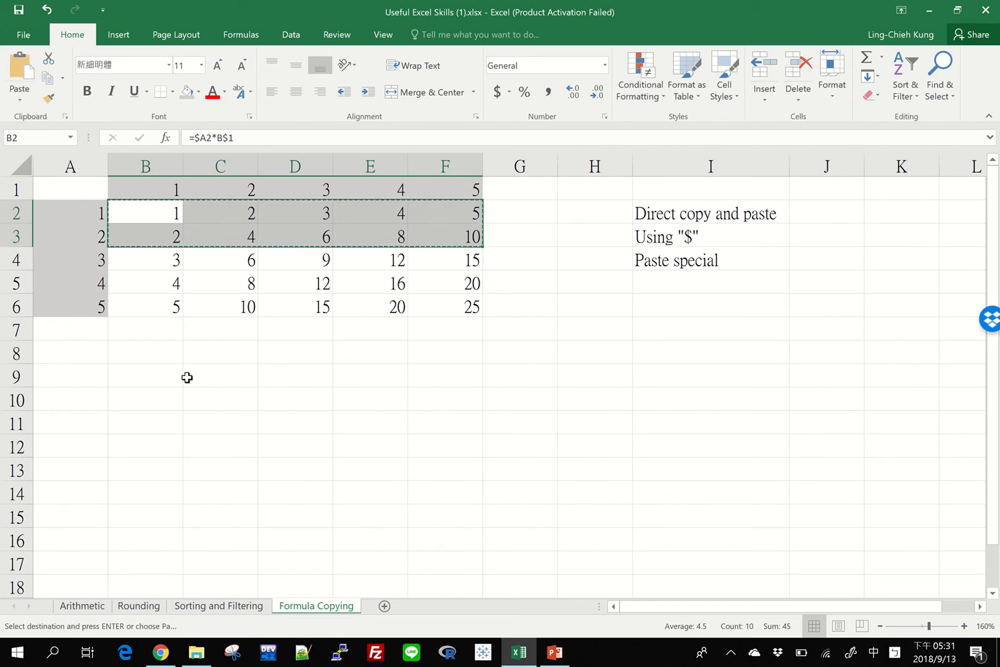
pyautogui.click(162, 376)
pyautogui.rightClick(162, 377)
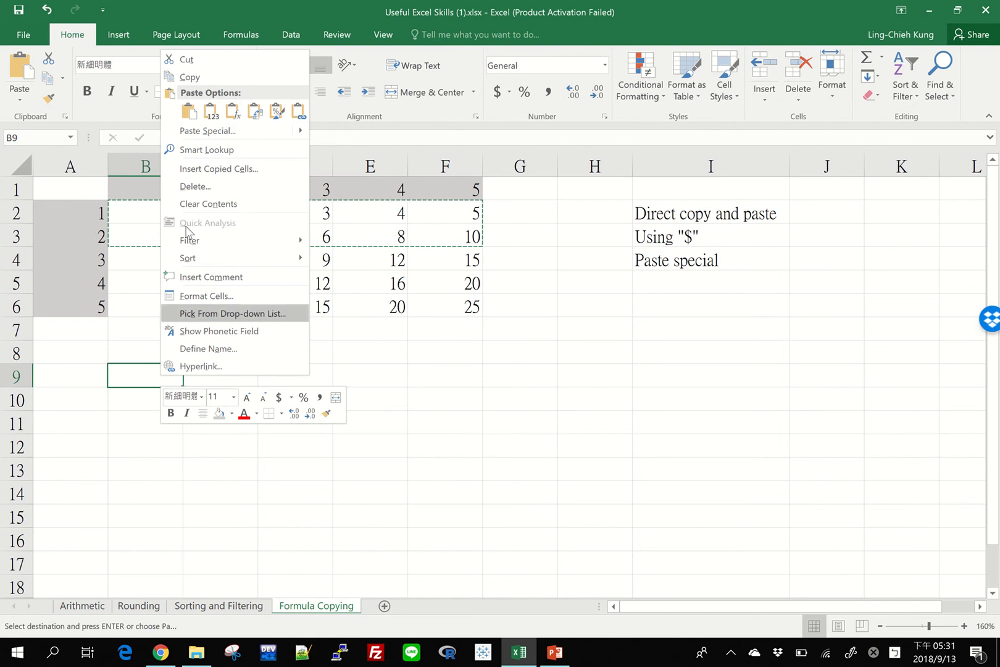
pyautogui.click(211, 114)
# Step: Copy the pasted values B9:F10 and paste them transposed at B13
pyautogui.hotkey('ctrl', 'c')
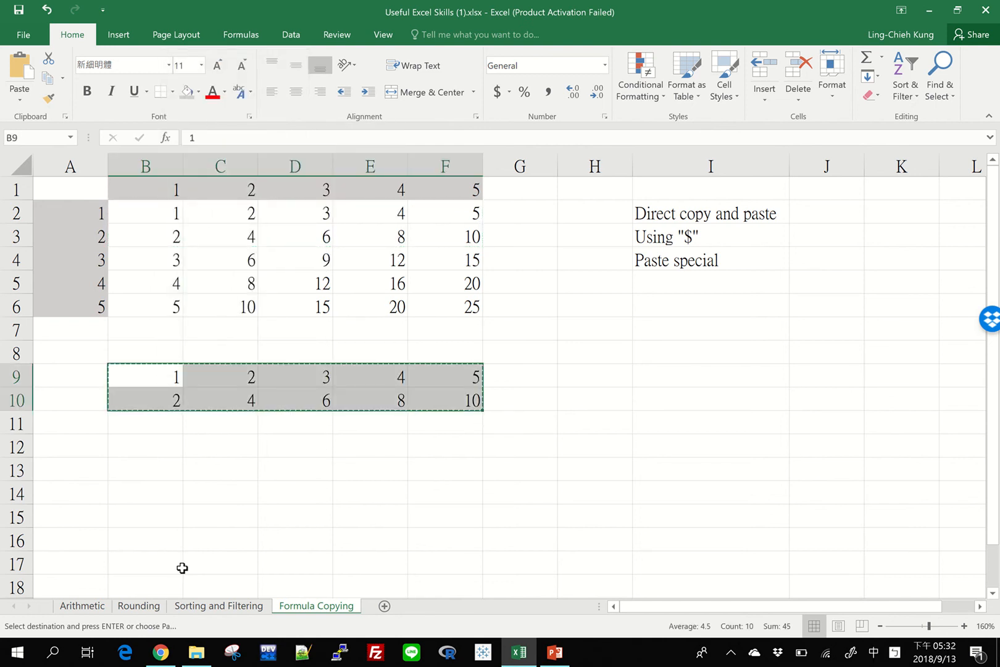
pyautogui.click(156, 476)
pyautogui.rightClick(156, 476)
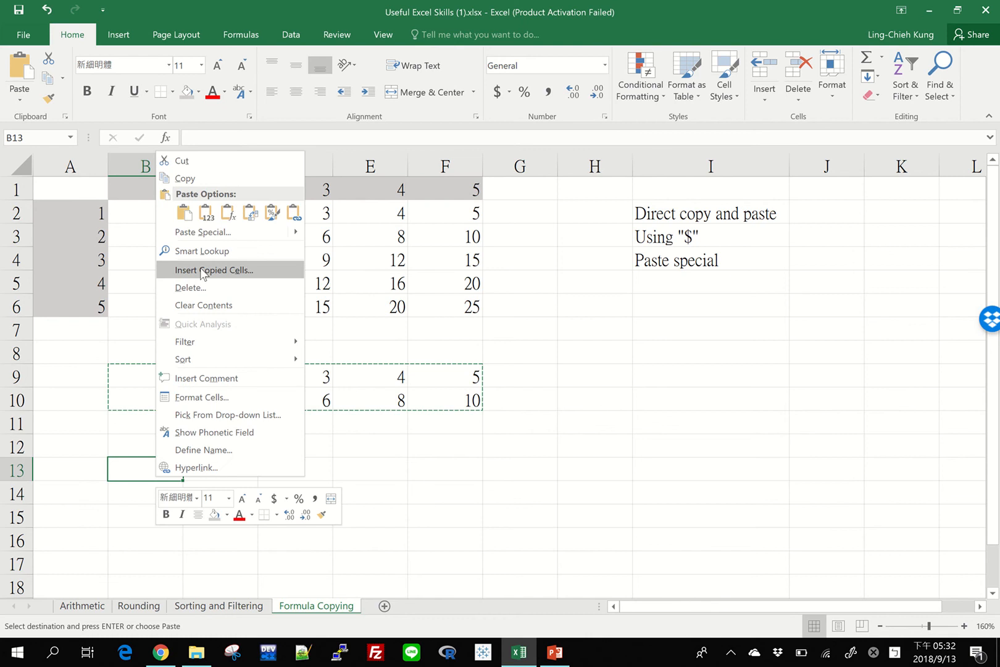
pyautogui.click(247, 216)
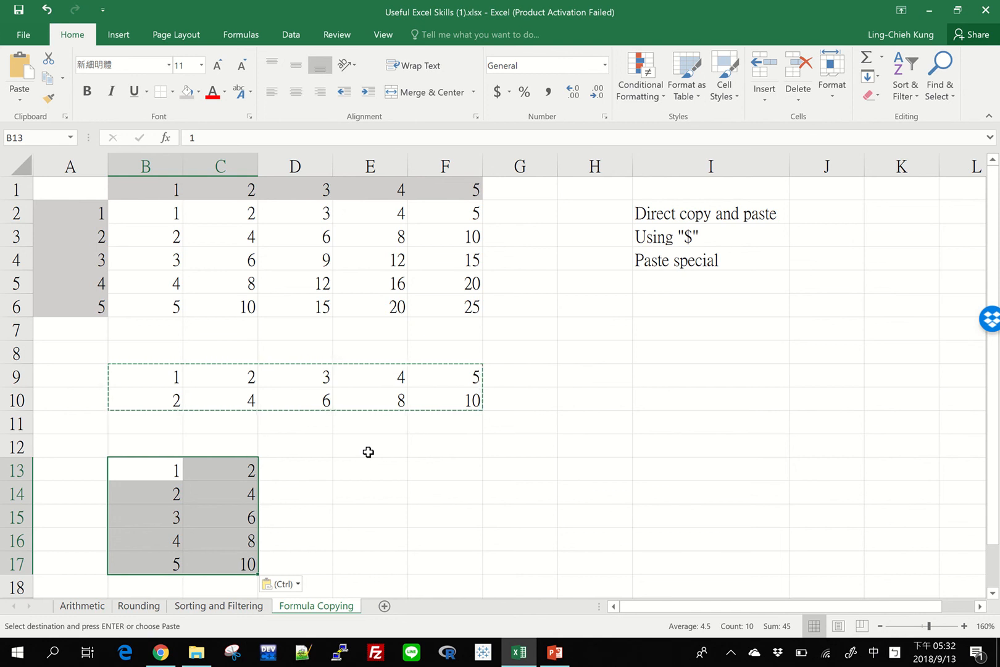
# Step: Review the full set of Paste Special options for cell E13 and close it without pasting
pyautogui.click(378, 469)
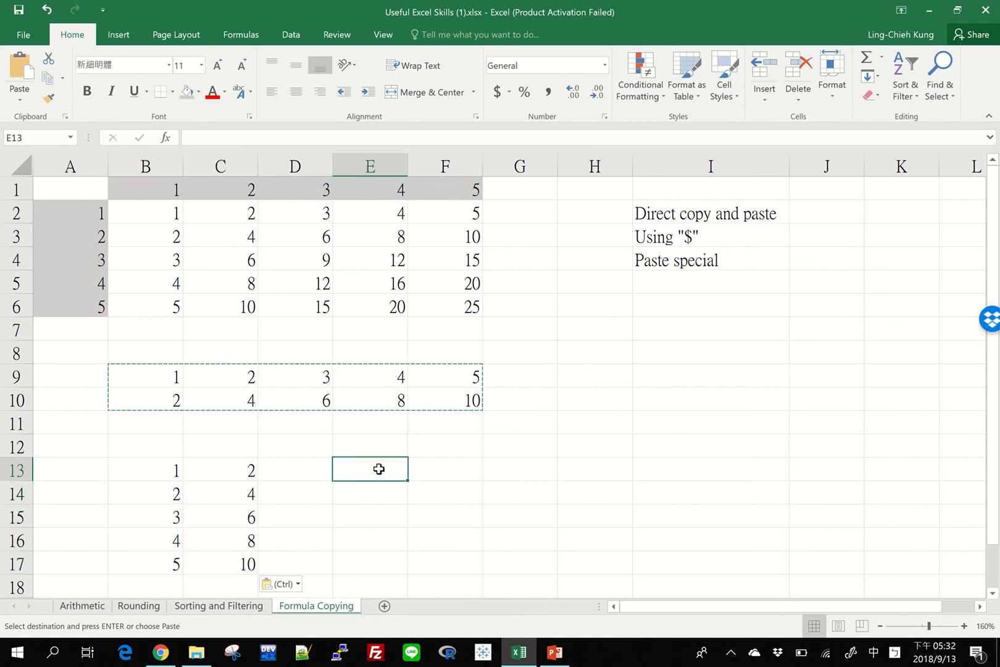
pyautogui.rightClick(378, 470)
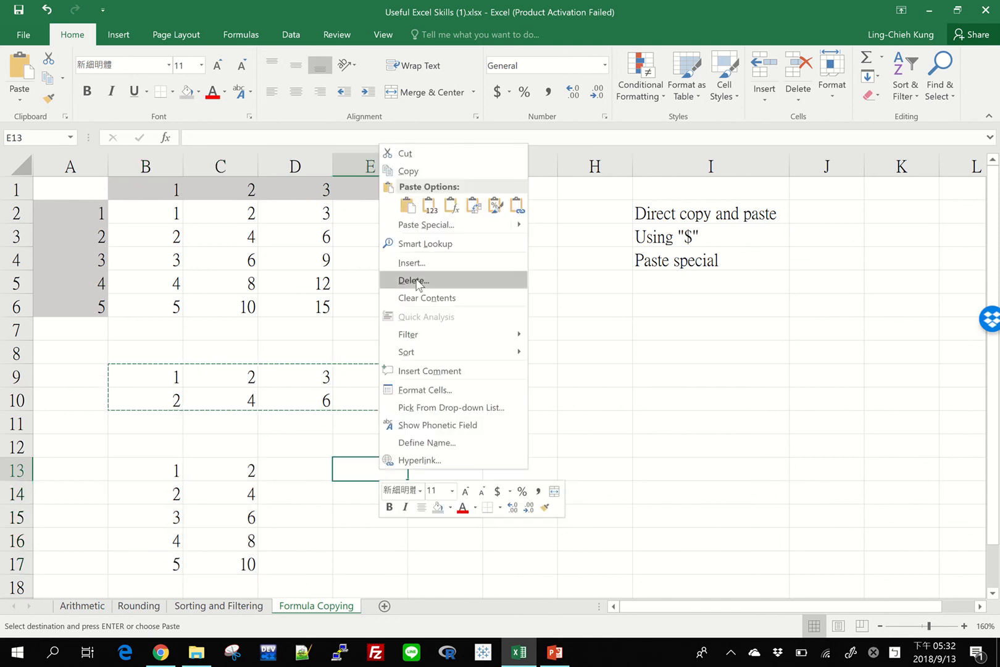
pyautogui.click(507, 232)
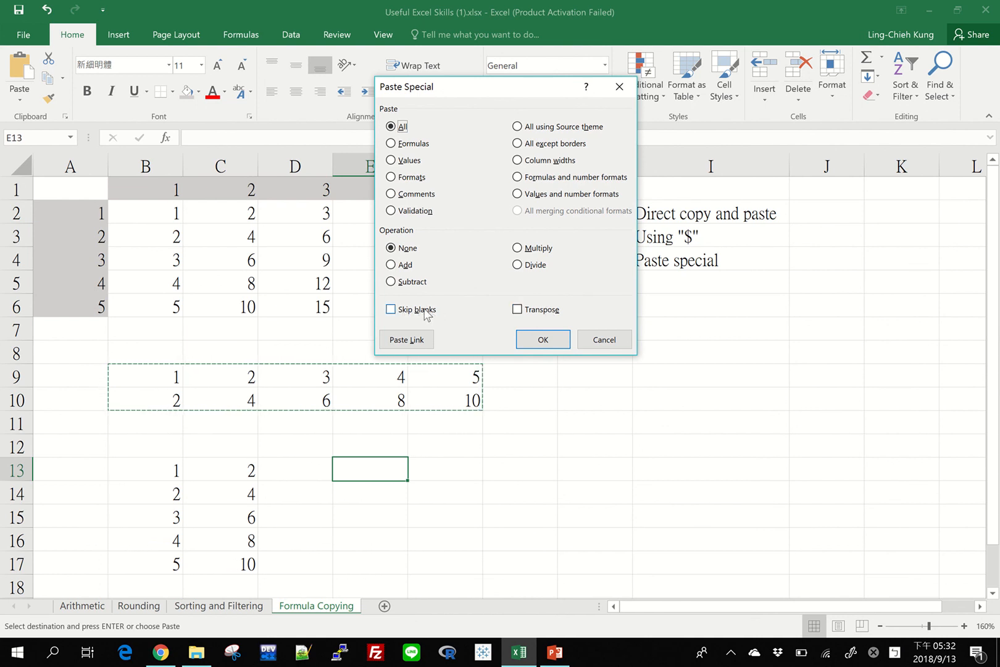
pyautogui.click(620, 338)
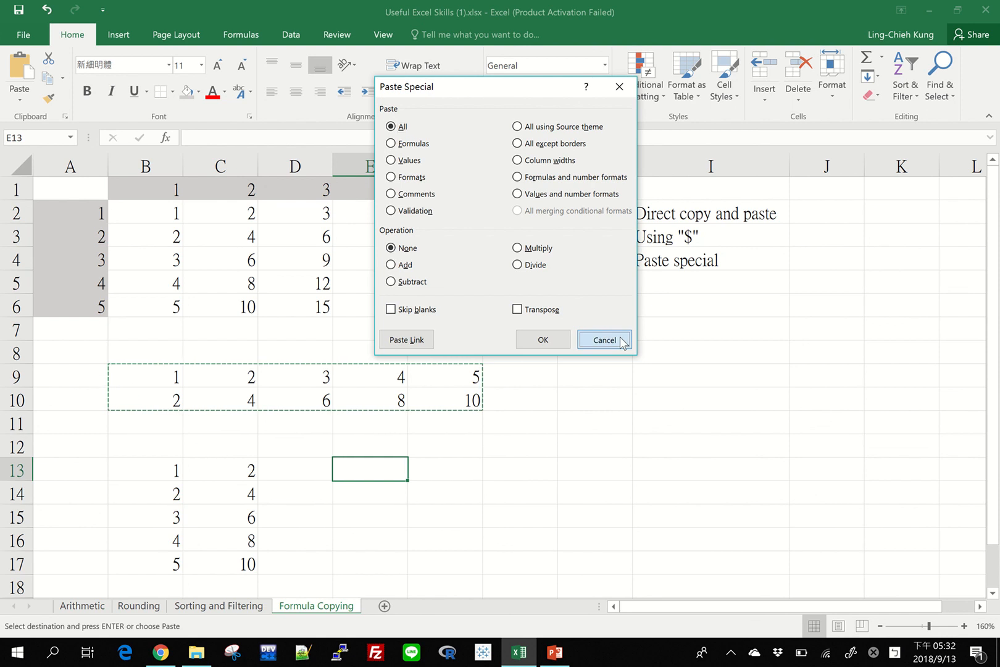